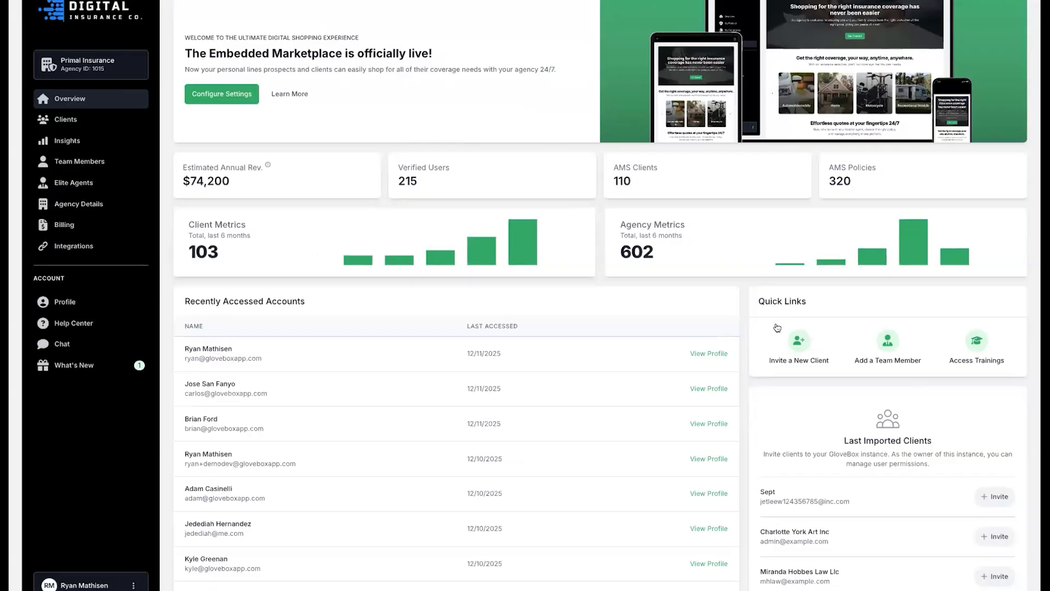
Step: Review the form for creating and inviting a new client, then close it without sending an invite
left_click(798, 341)
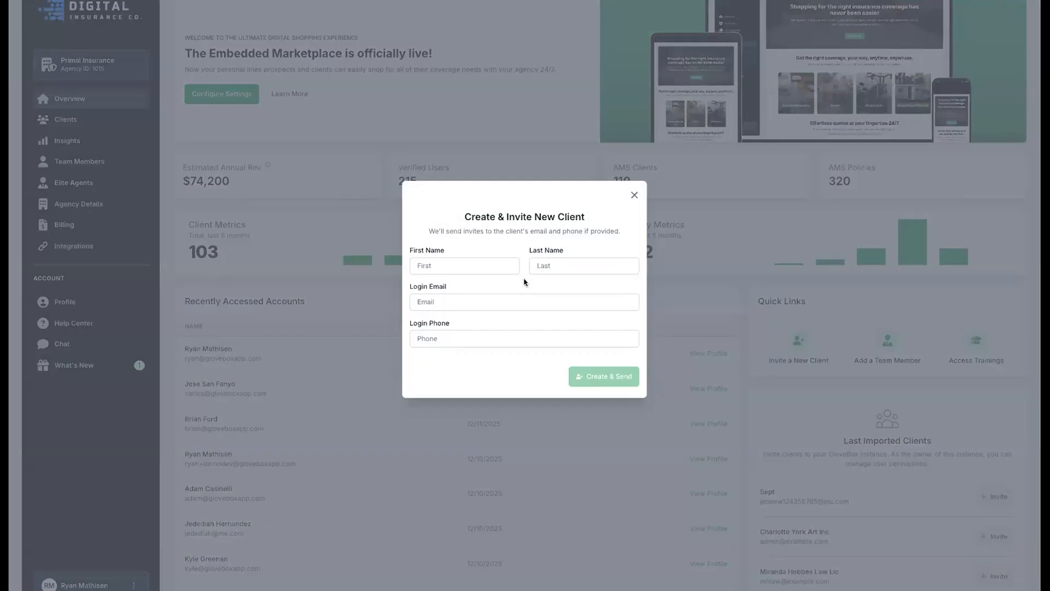
left_click(634, 195)
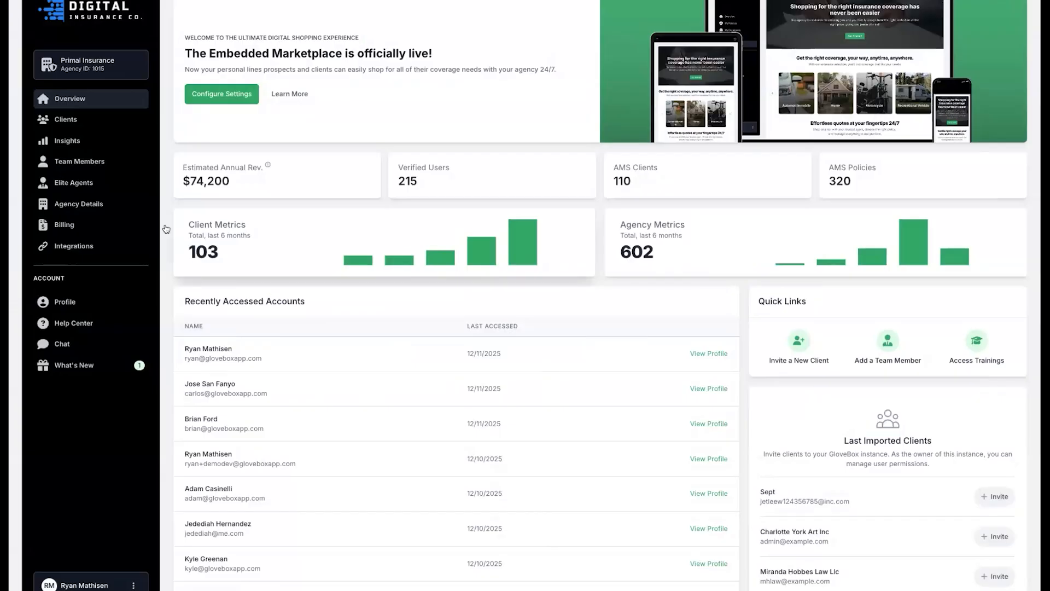
Step: Open the client list and filter it to unverified clients
left_click(61, 119)
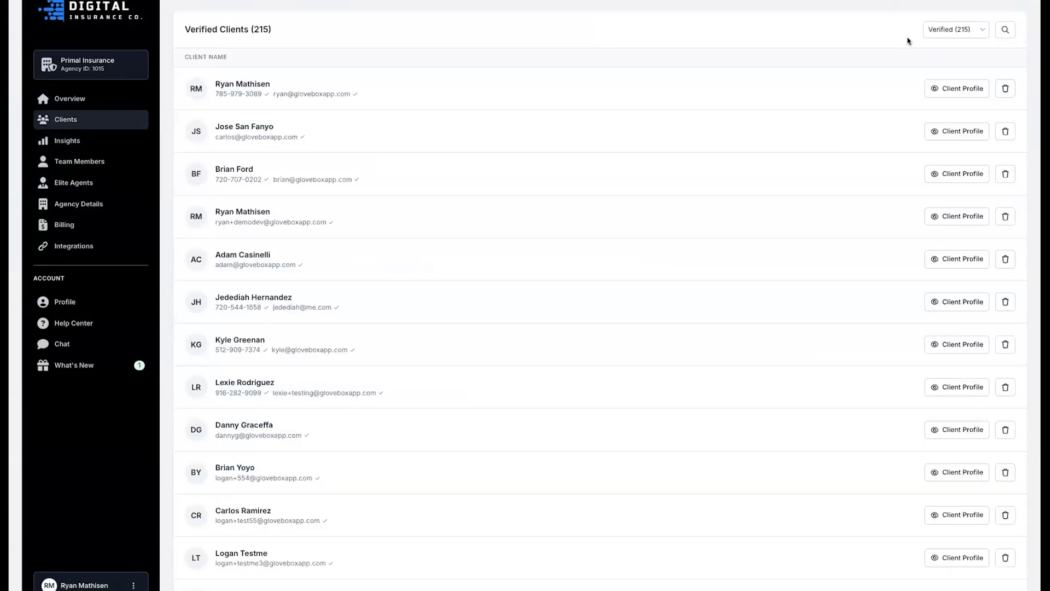
left_click(945, 32)
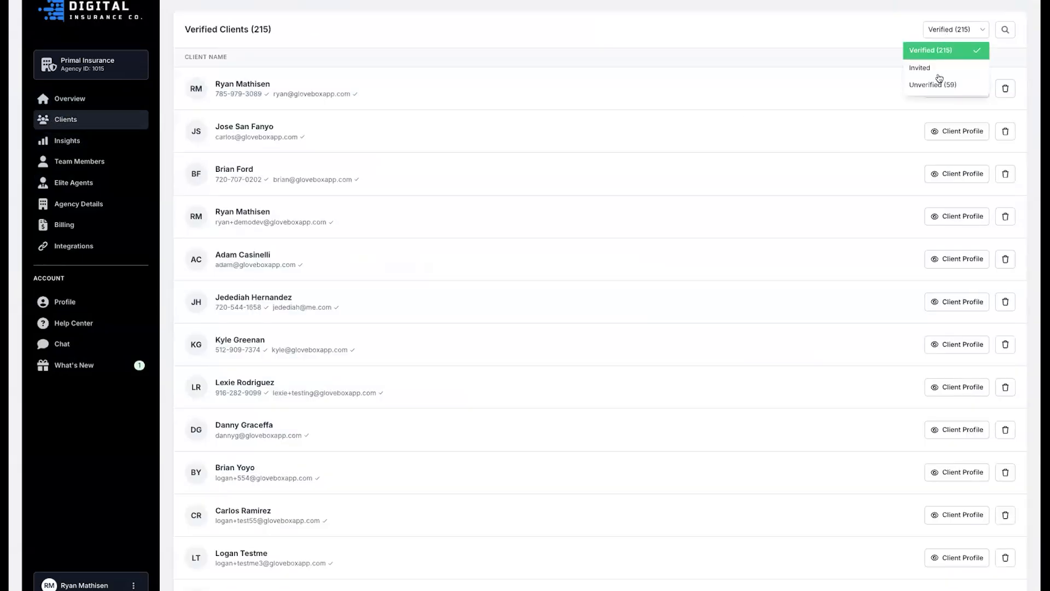
left_click(939, 84)
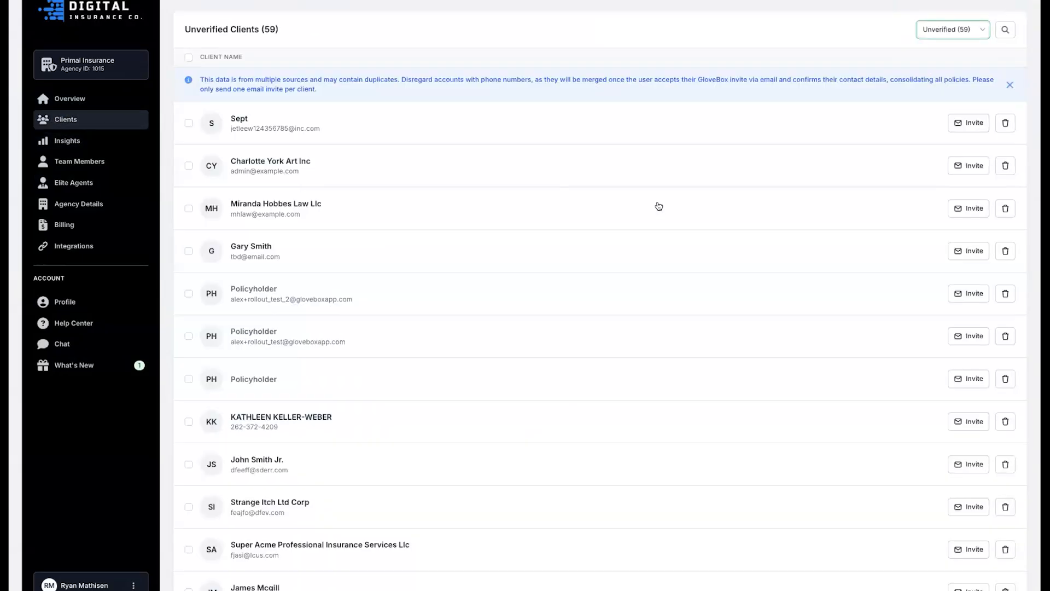
scroll(650, 206, "down", 1)
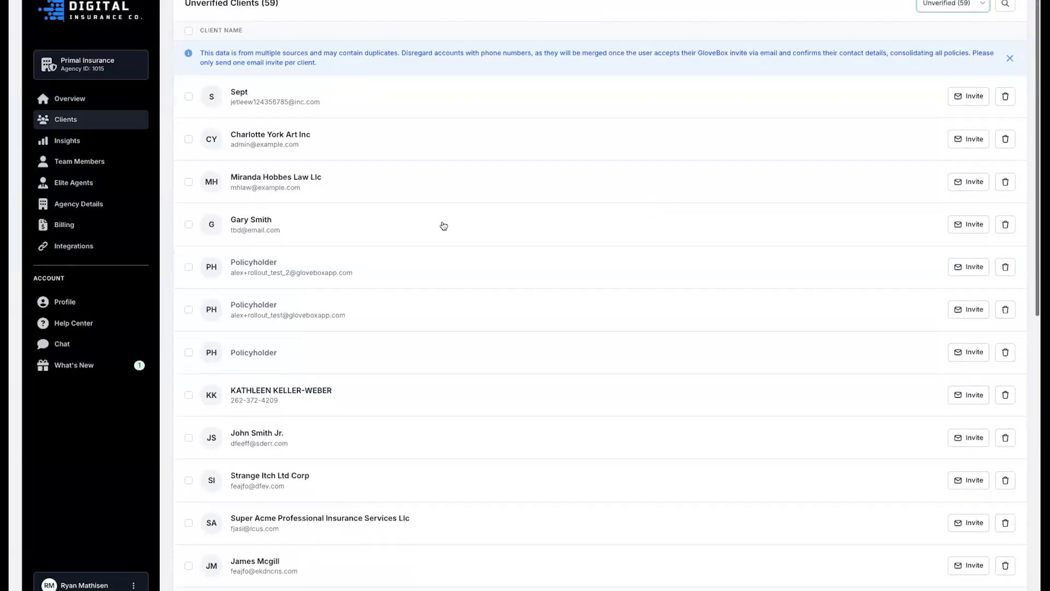
scroll(446, 228, "down", 2)
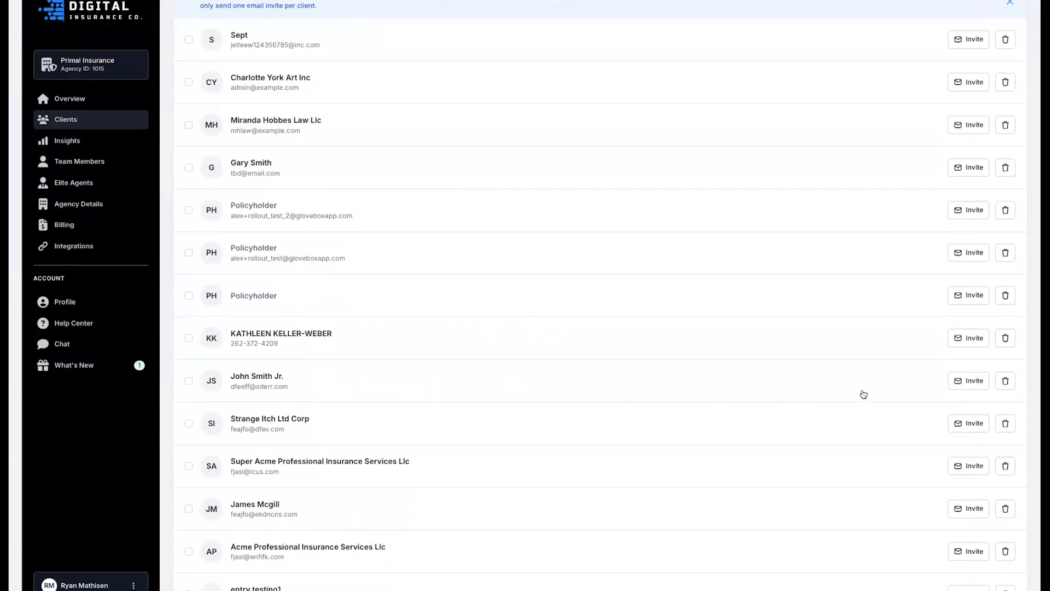
Step: Compare the Email and SMS (Text Message) invite options for an unverified client, and close the invite without sending it
left_click(970, 387)
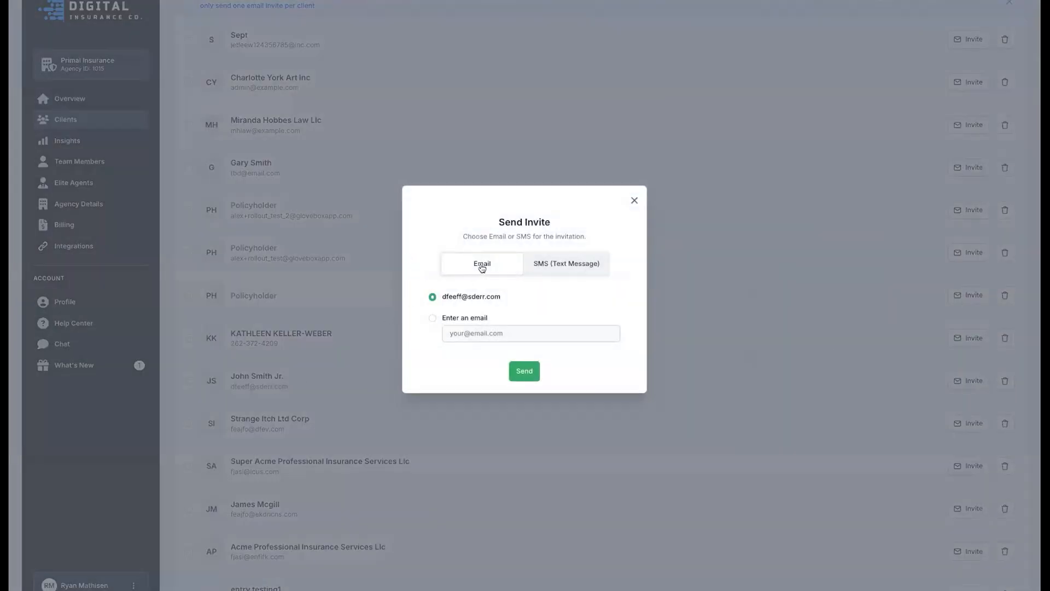
left_click(548, 265)
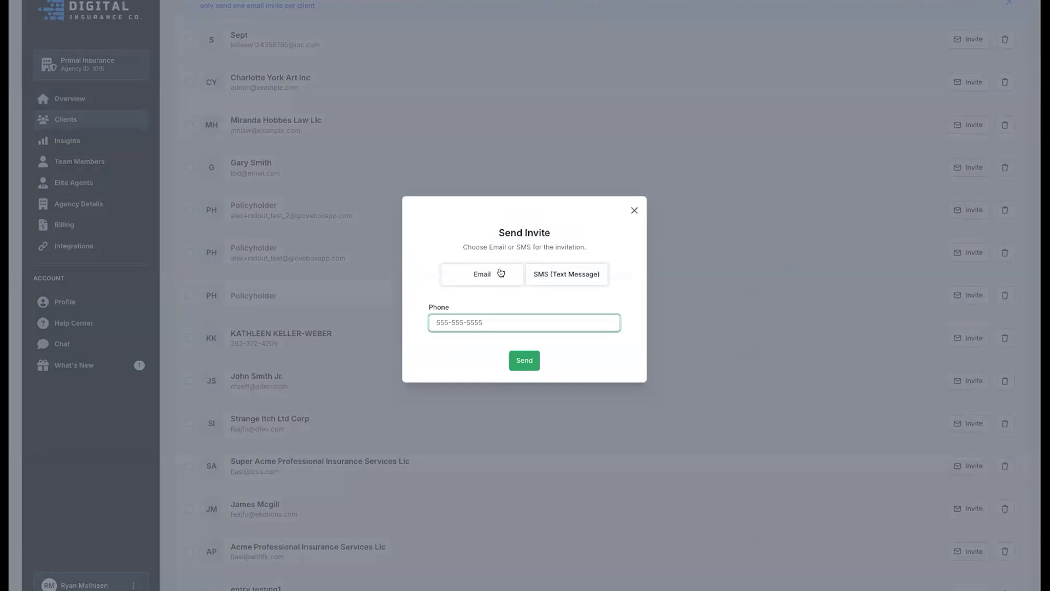
left_click(500, 271)
left_click(562, 262)
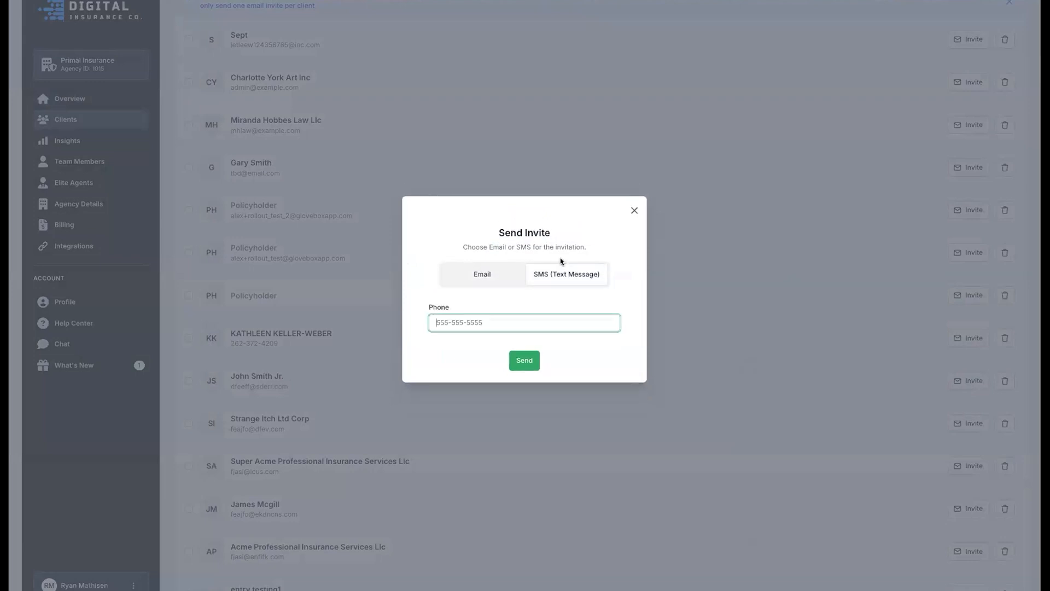
left_click(500, 272)
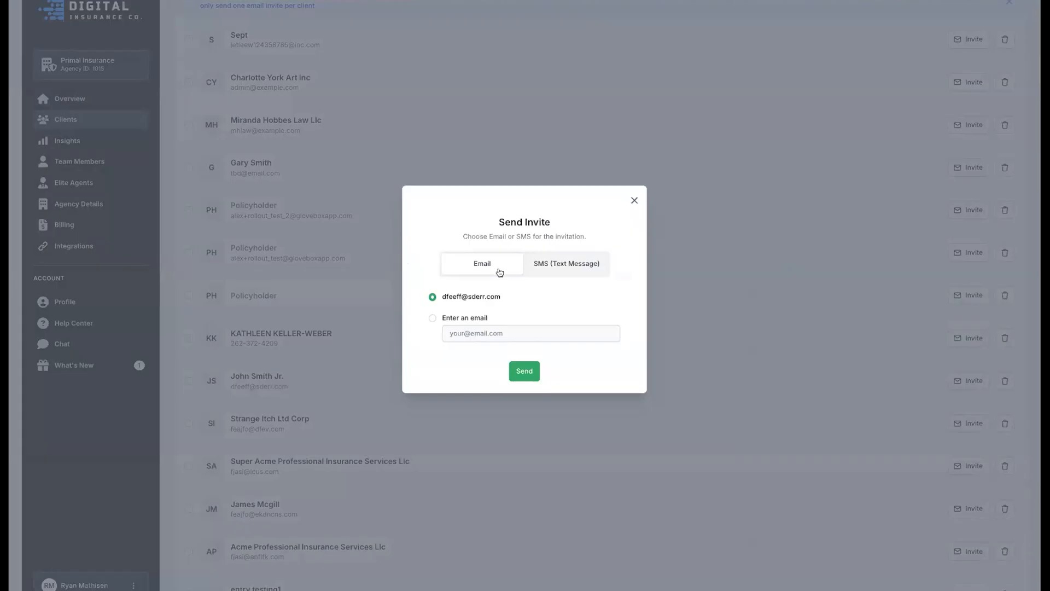
left_click(577, 268)
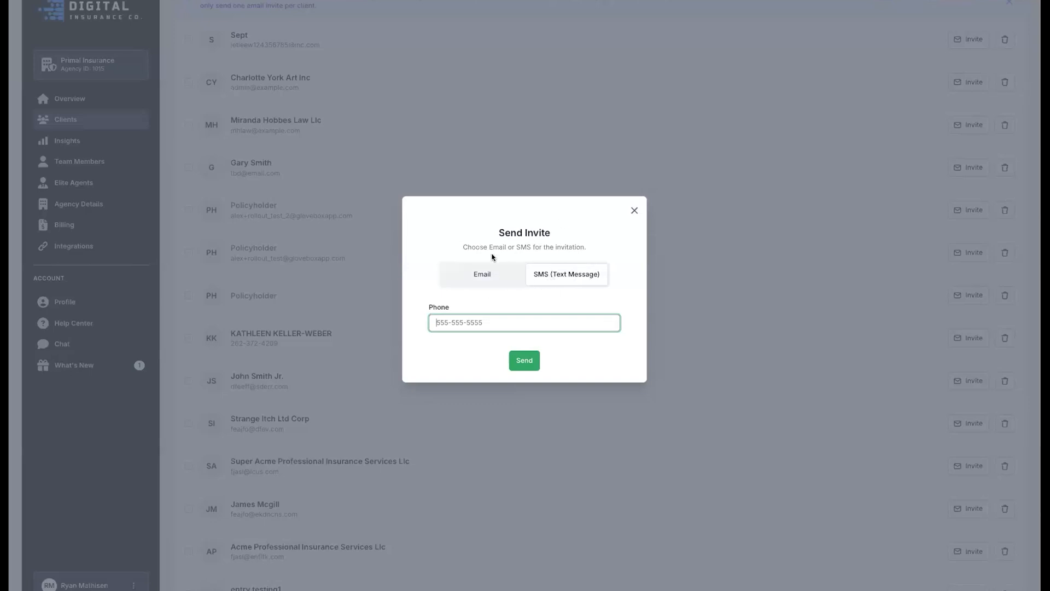
left_click(634, 212)
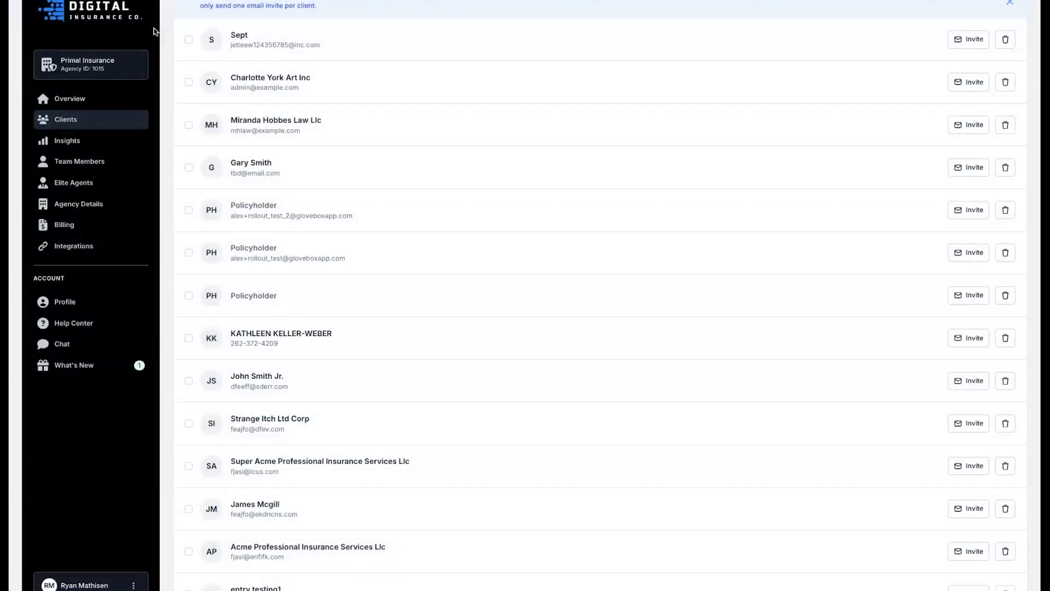
Step: Select all clients in the unverified client list
scroll(196, 46, "up", 2)
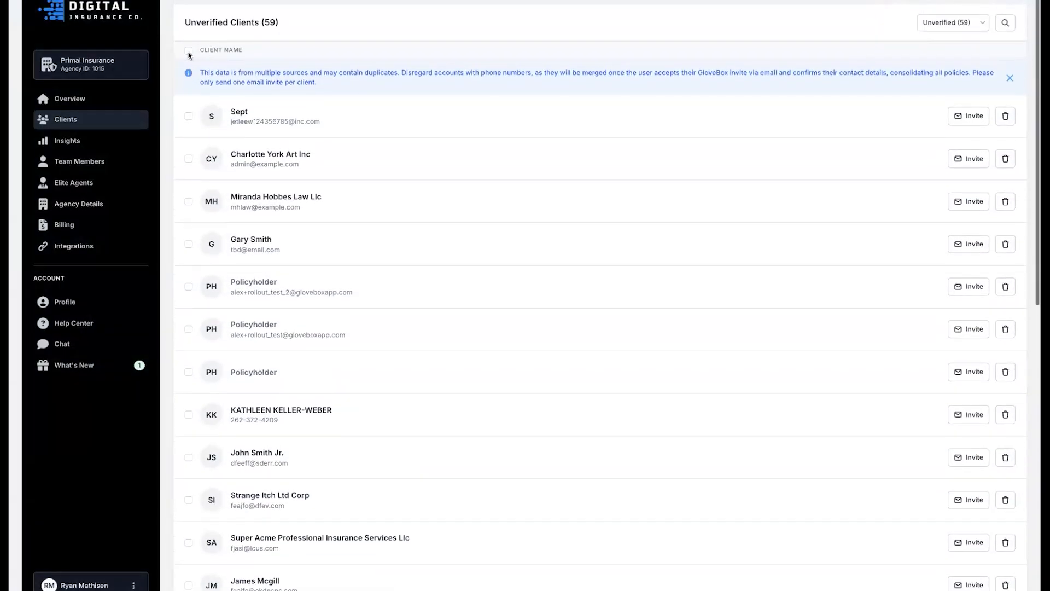
left_click(188, 51)
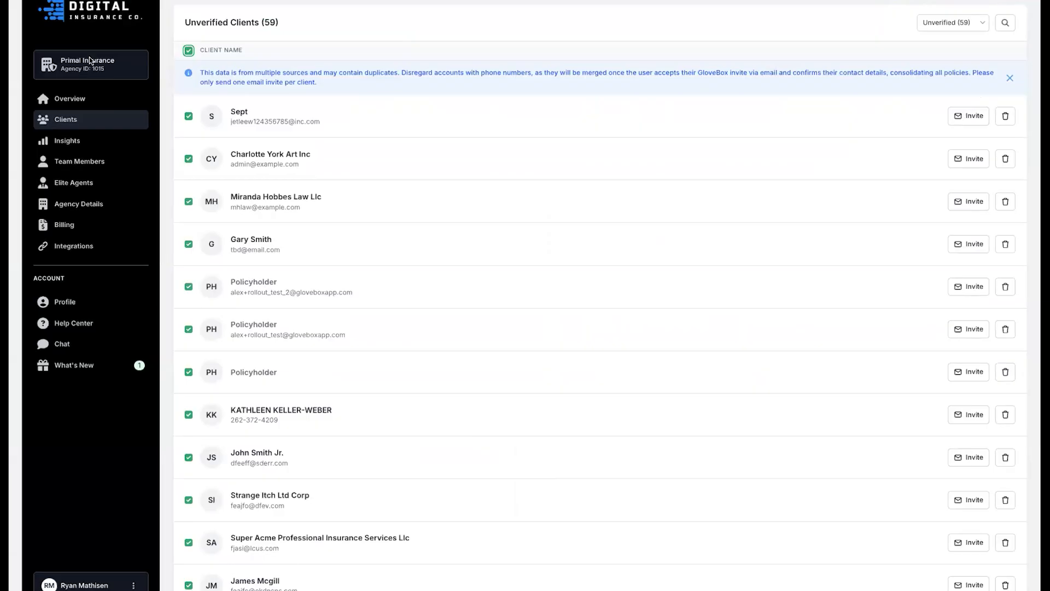
Step: Return to the verified client list and open the profile of the fourth client
left_click(70, 98)
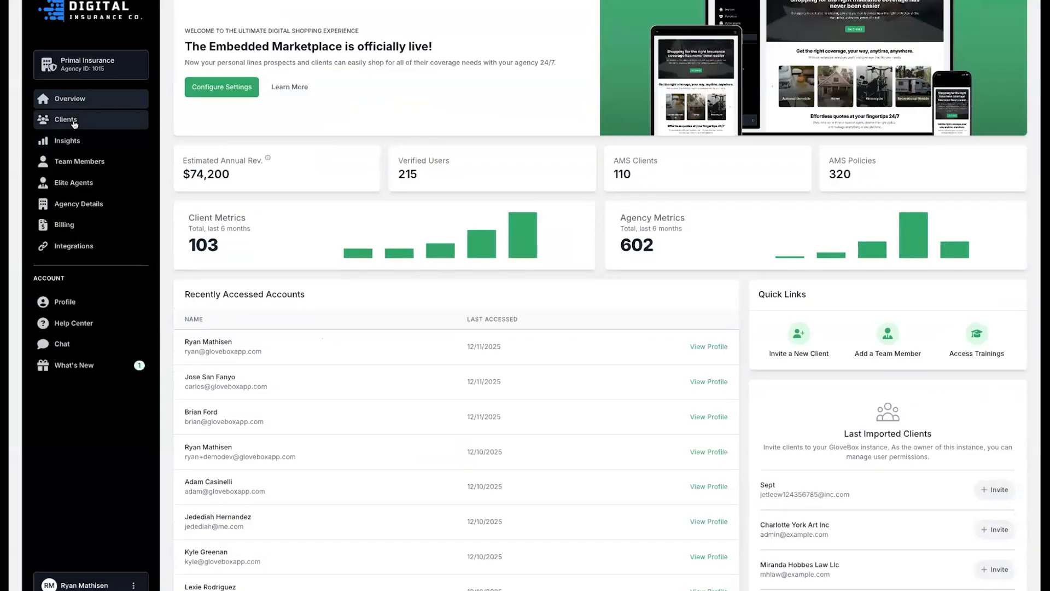
left_click(74, 122)
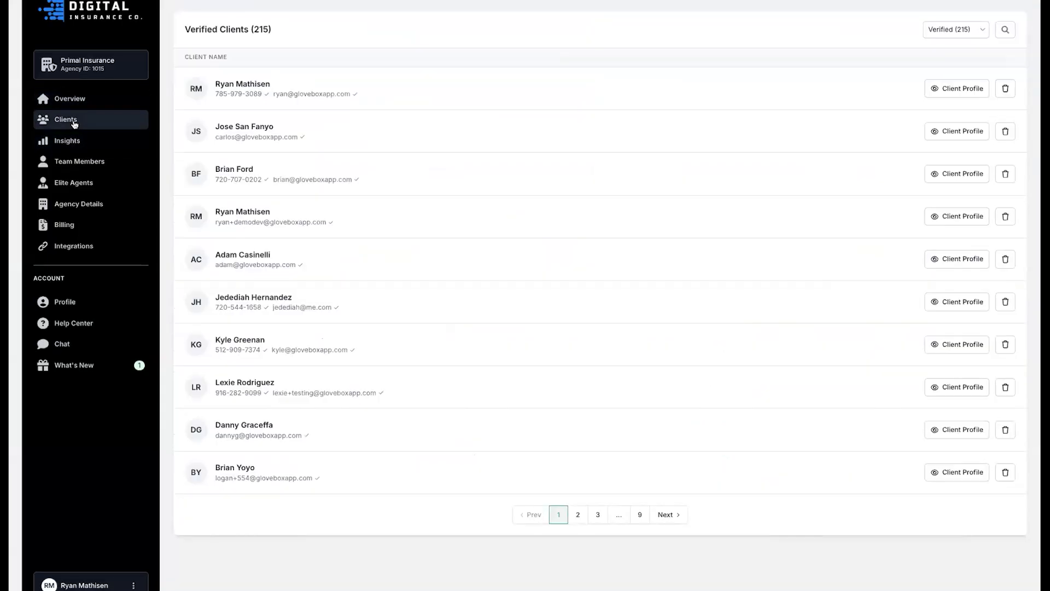
left_click(968, 91)
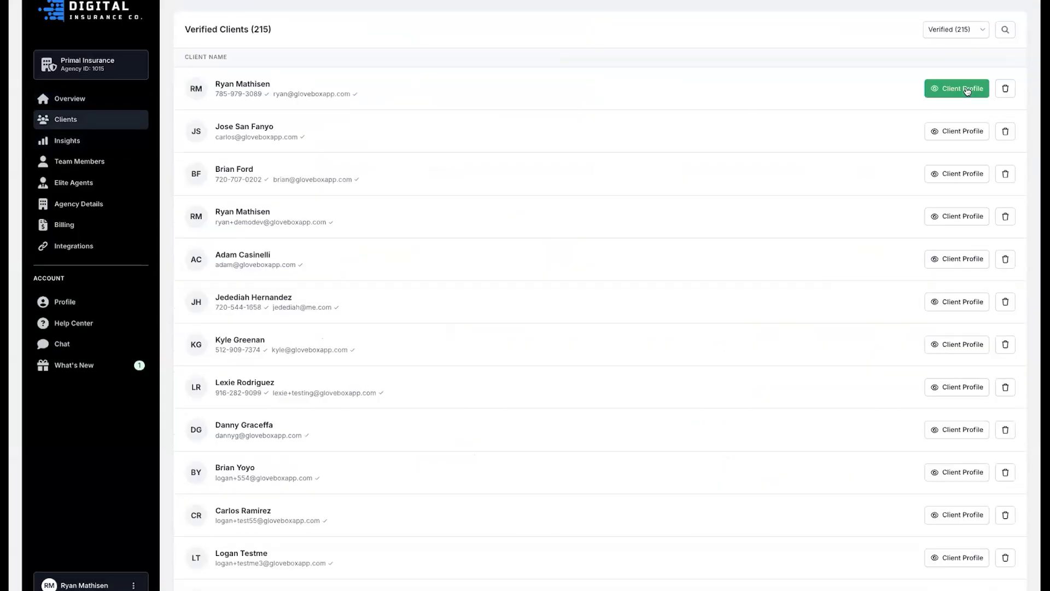
left_click(947, 218)
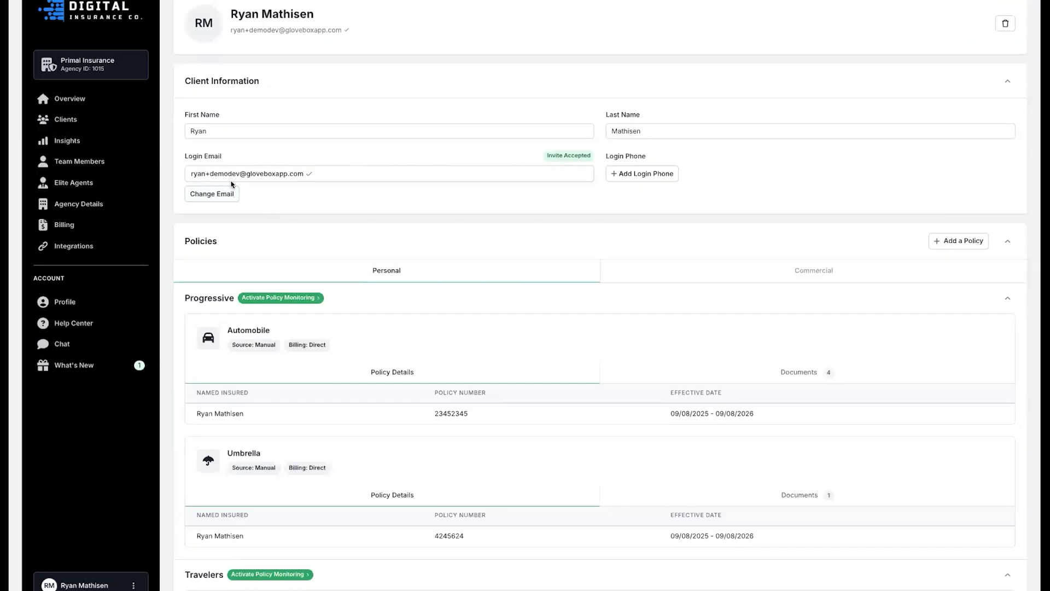
Step: Examine the add login phone and change email forms in the client's profile, closing each without saving
left_click(639, 174)
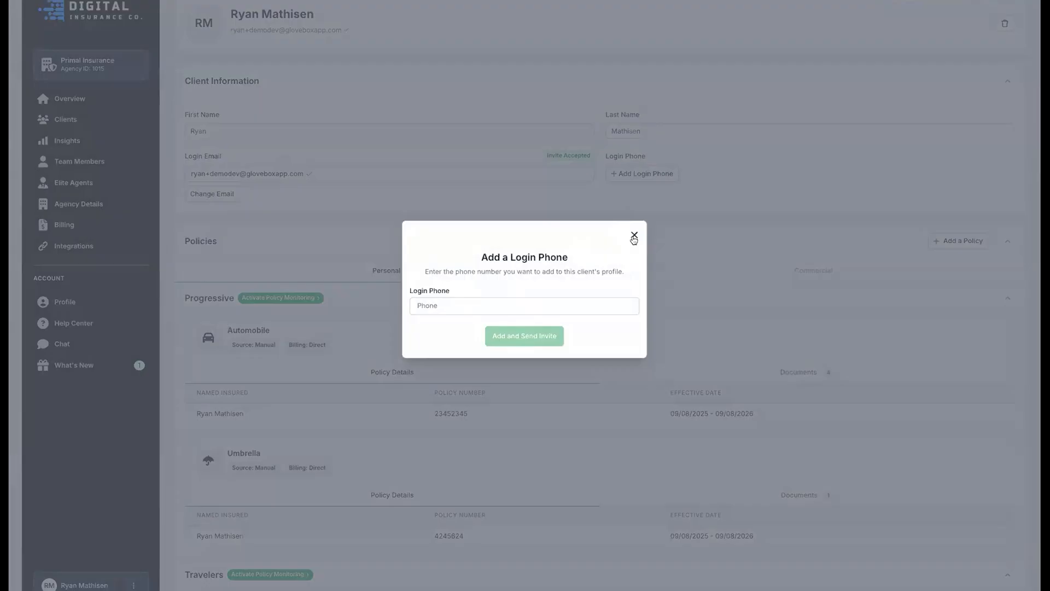
left_click(634, 235)
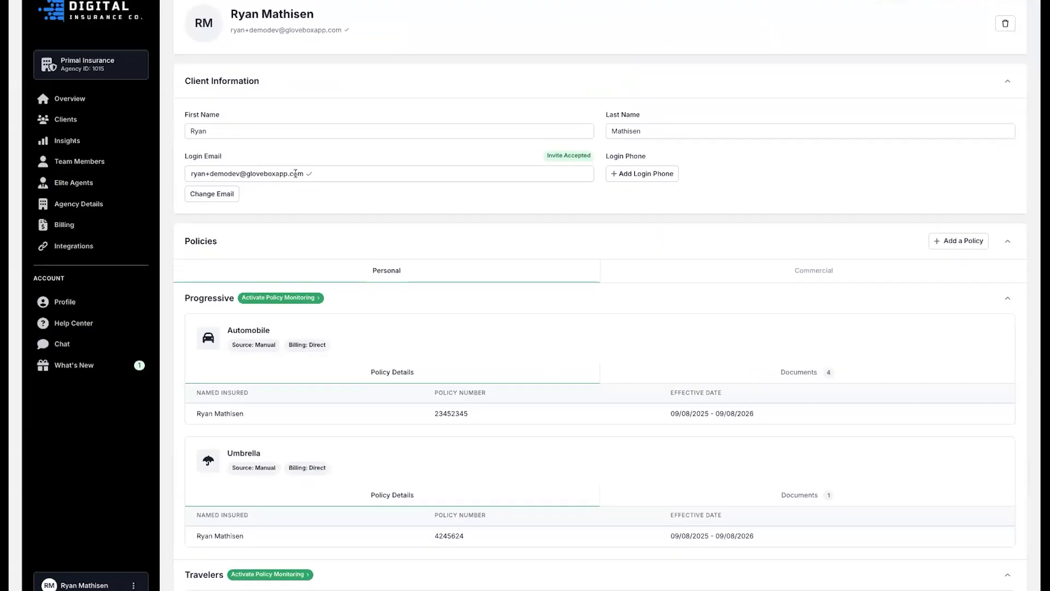
left_click(224, 195)
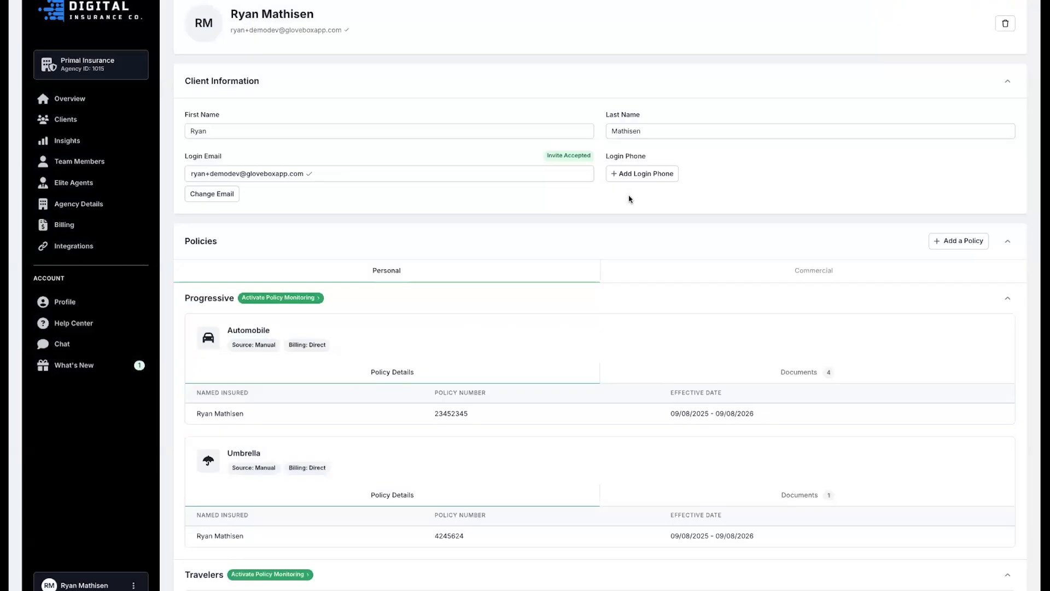
left_click(634, 236)
left_click(648, 173)
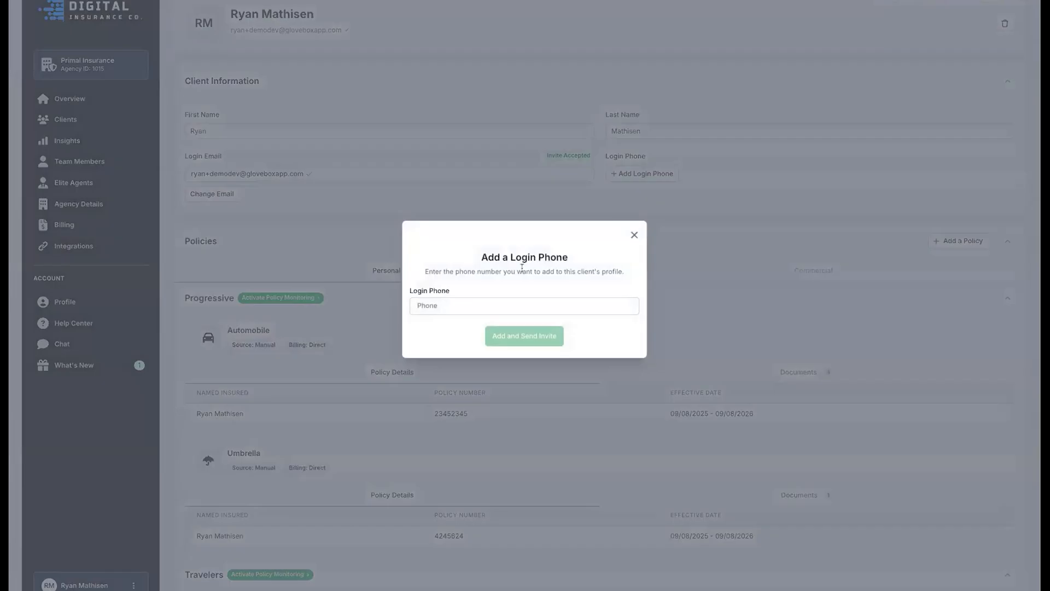
left_click(651, 221)
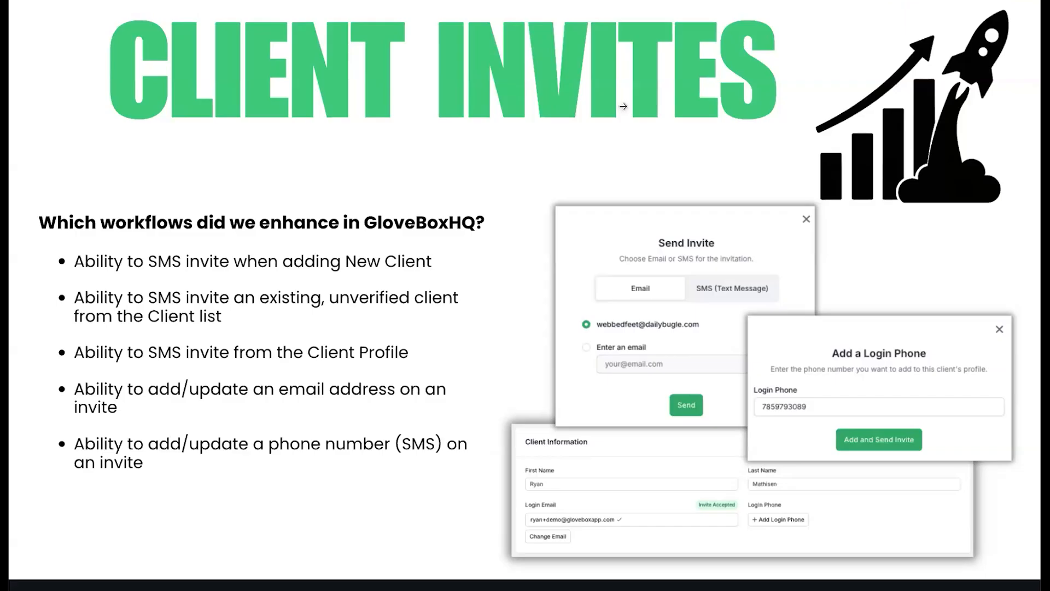
left_click(739, 121)
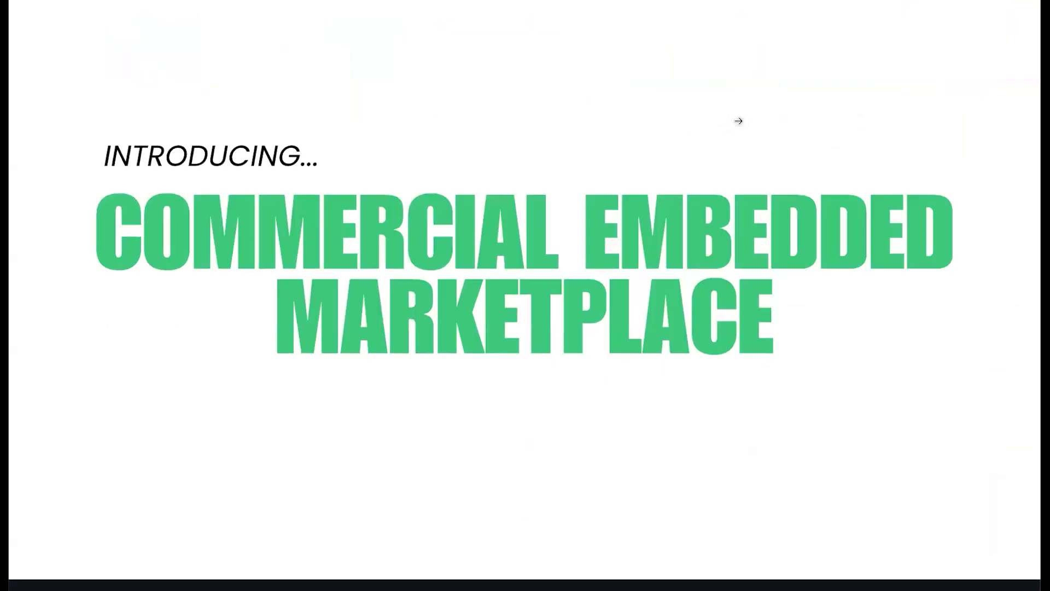
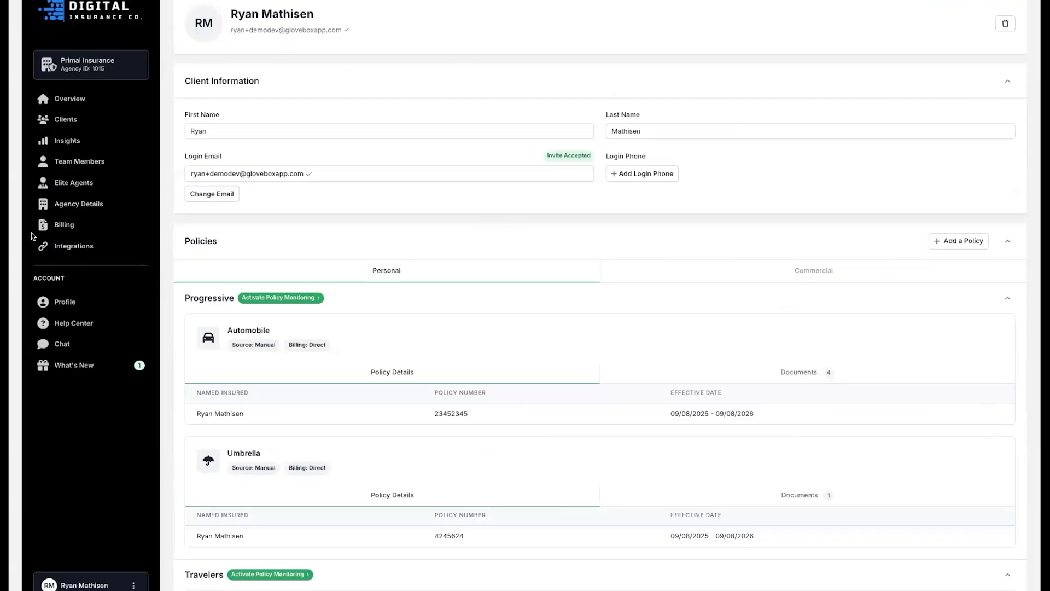
Step: Open the agency details to show the Embedded Marketplace configuration for personal lines
left_click(85, 205)
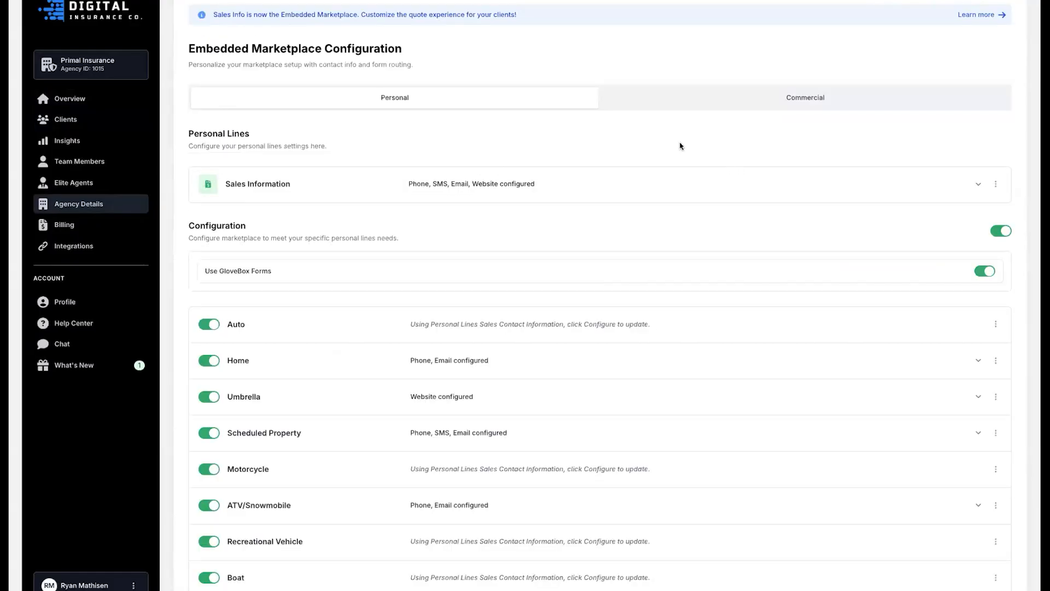
scroll(480, 214, "down", 1)
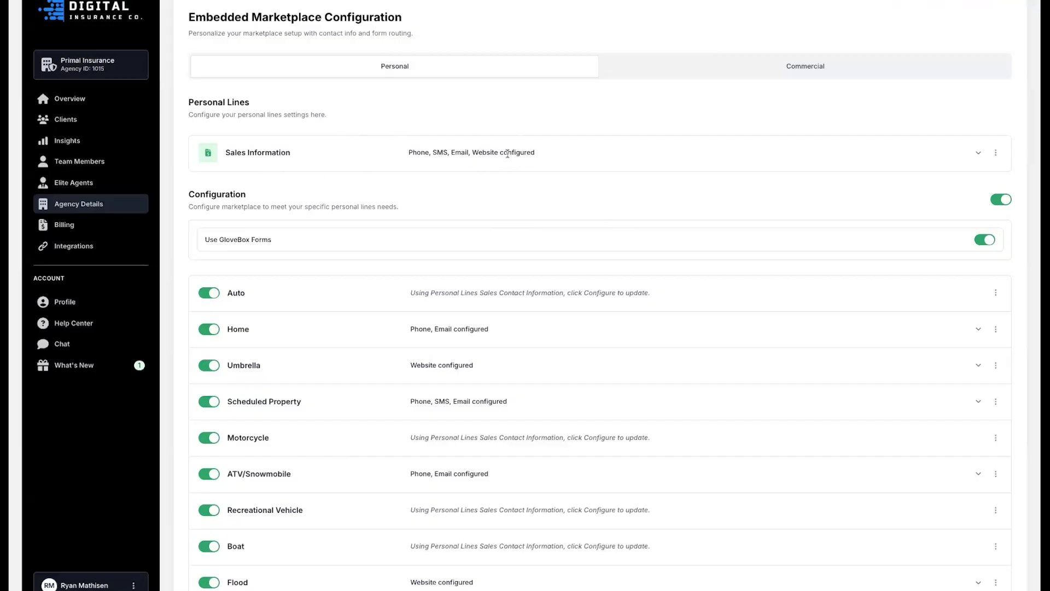
Step: Examine the personal lines Sales Information configuration and its team member email routing choices, and close it without saving
left_click(995, 153)
left_click(951, 172)
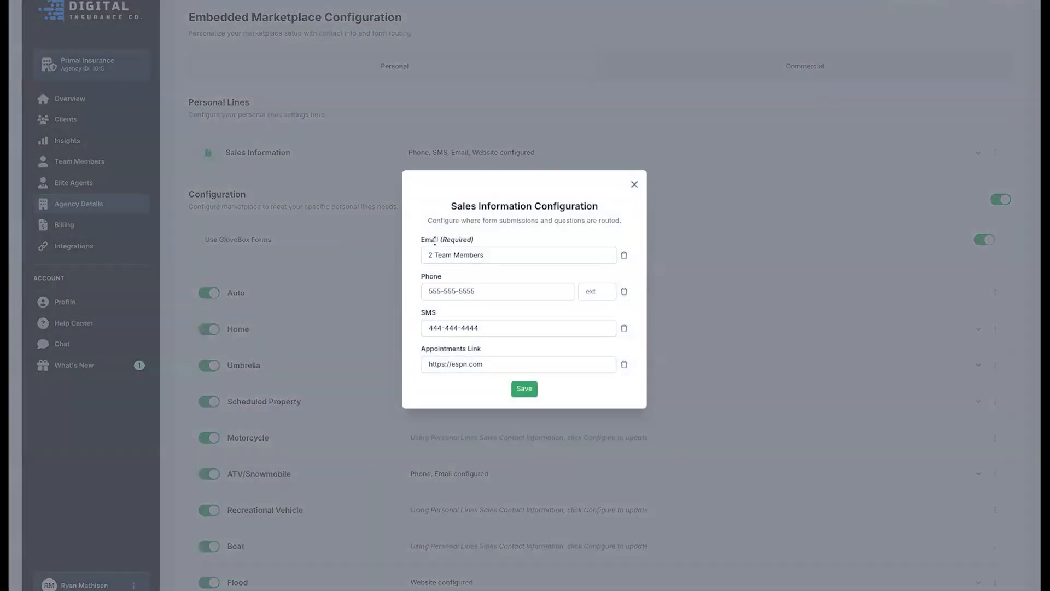
left_click(499, 259)
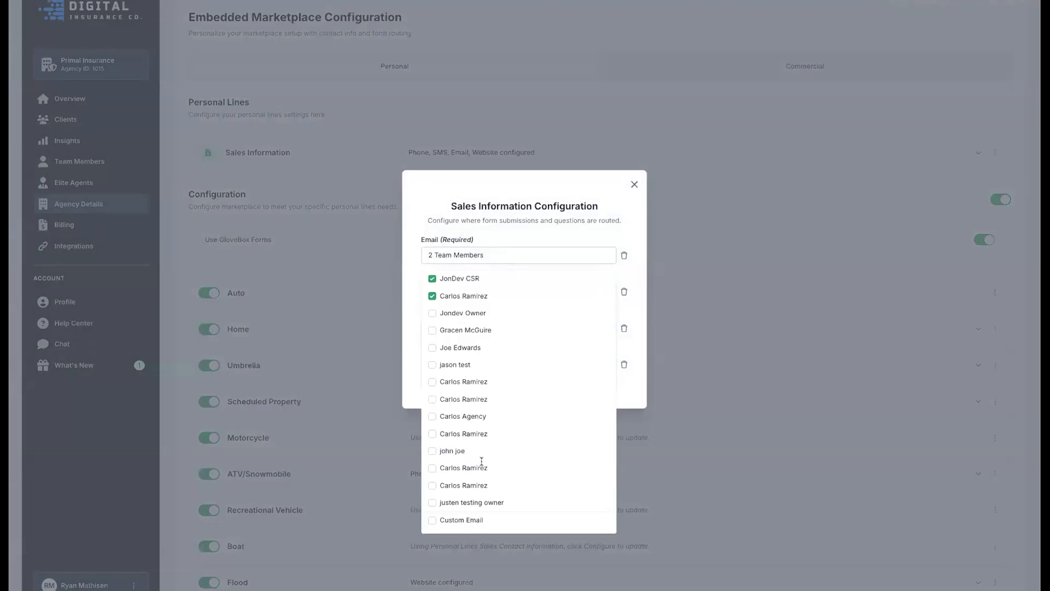
left_click(584, 236)
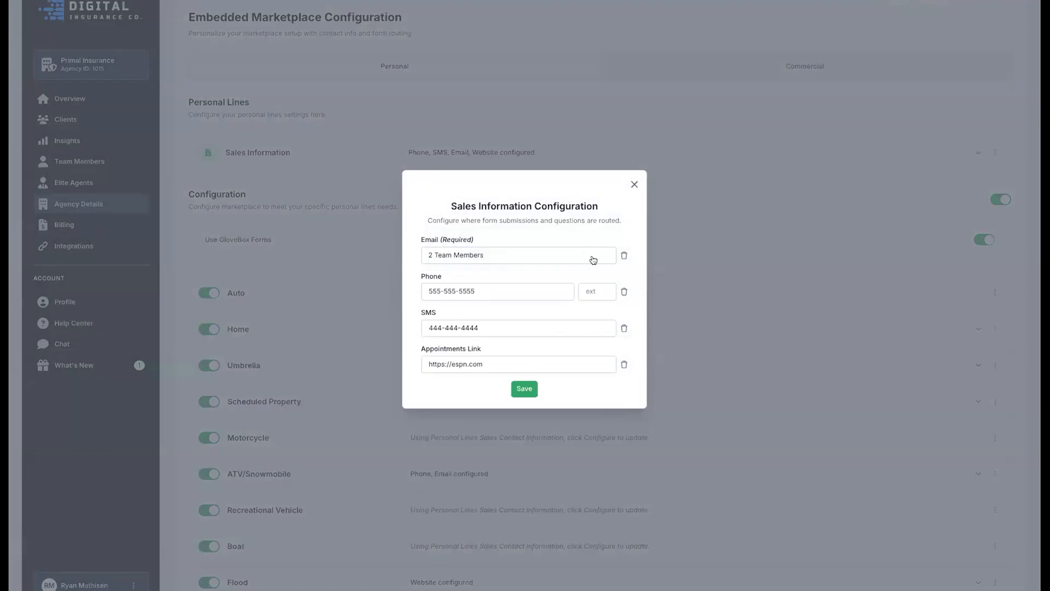
left_click(594, 257)
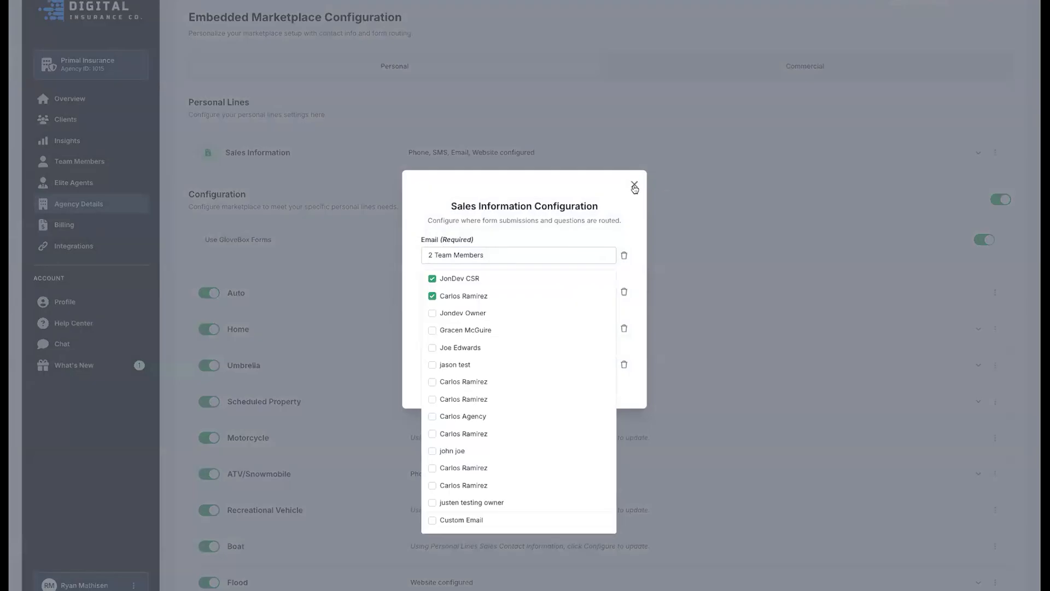
left_click(633, 184)
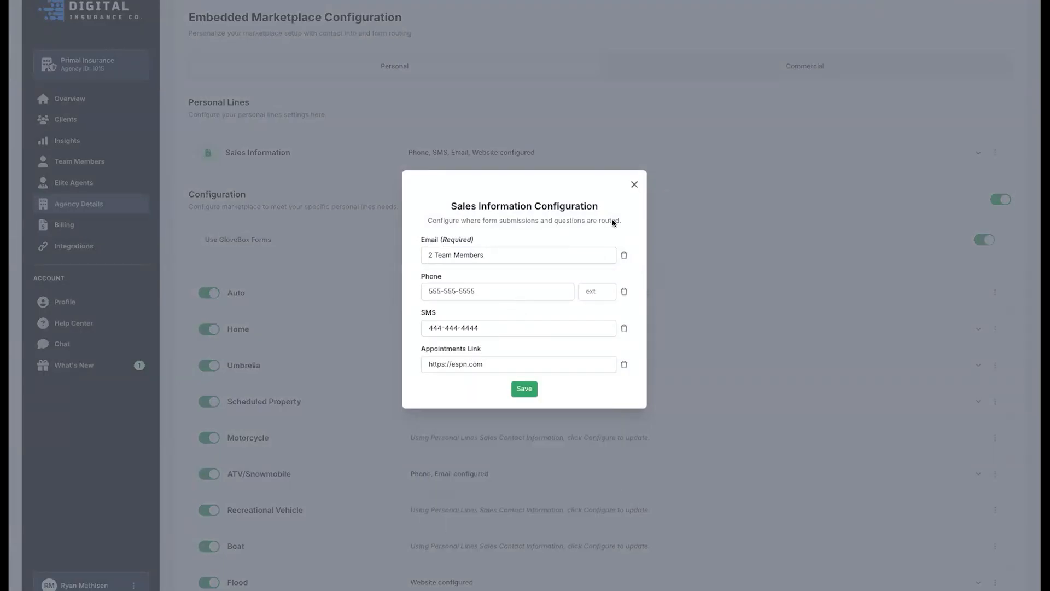
left_click(634, 185)
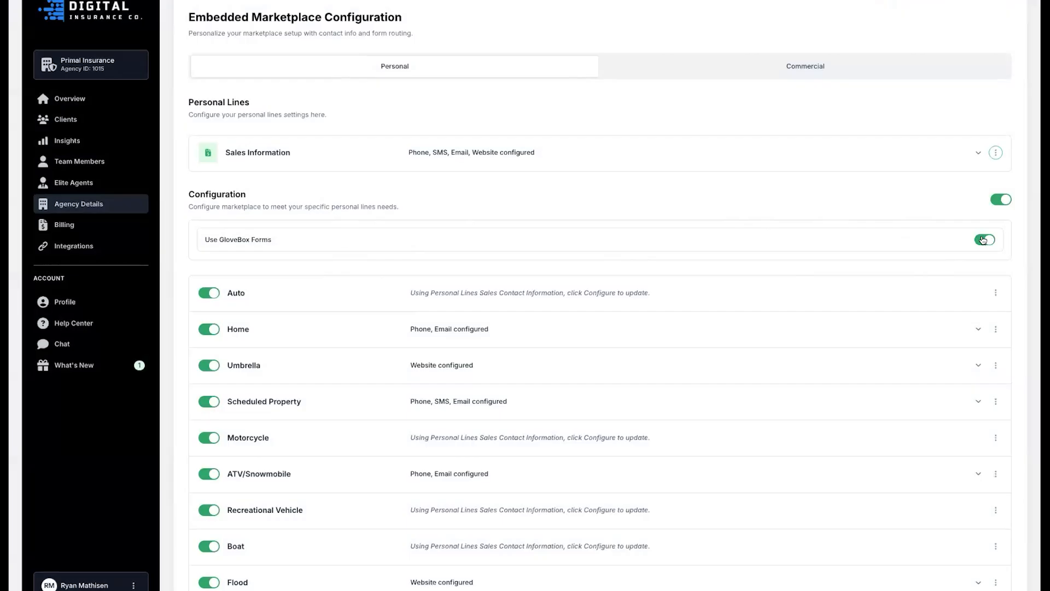
Step: Examine the personal lines policy types and their contact settings in the Embedded Marketplace configuration
scroll(553, 317, "down", 2)
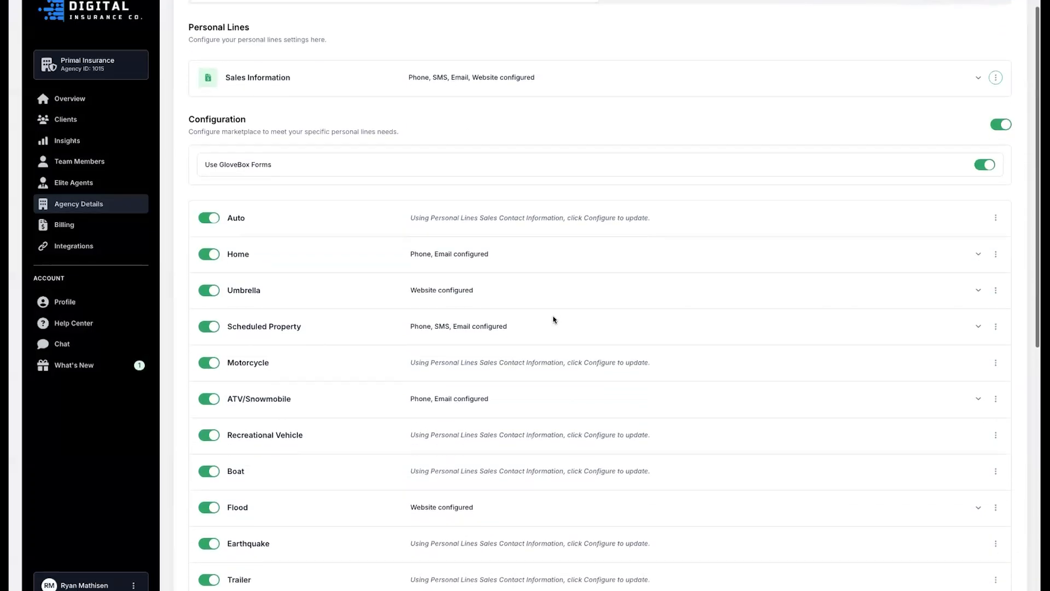
scroll(461, 284, "down", 5)
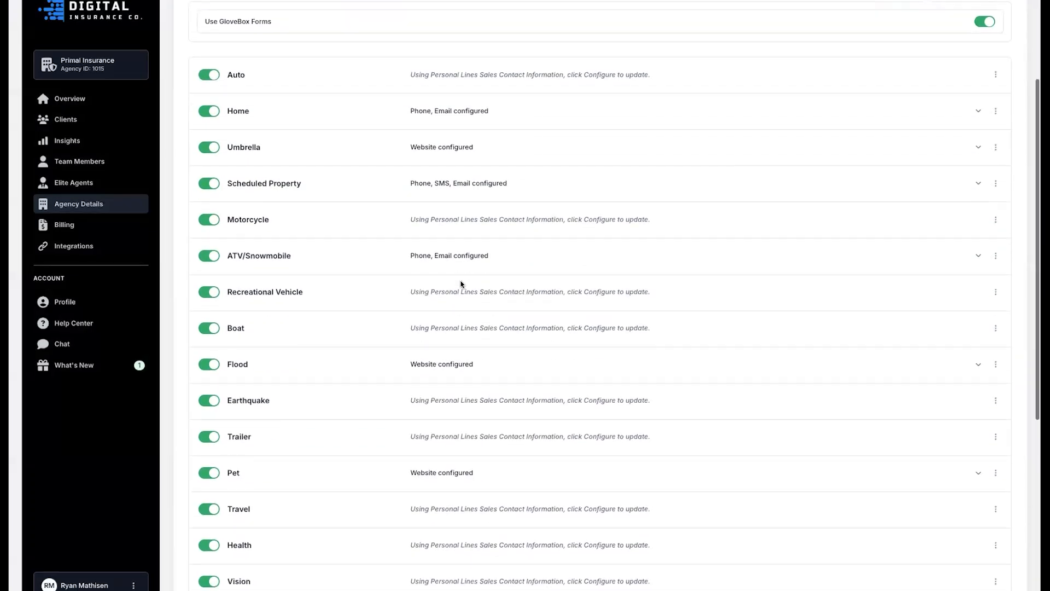
scroll(461, 283, "down", 2)
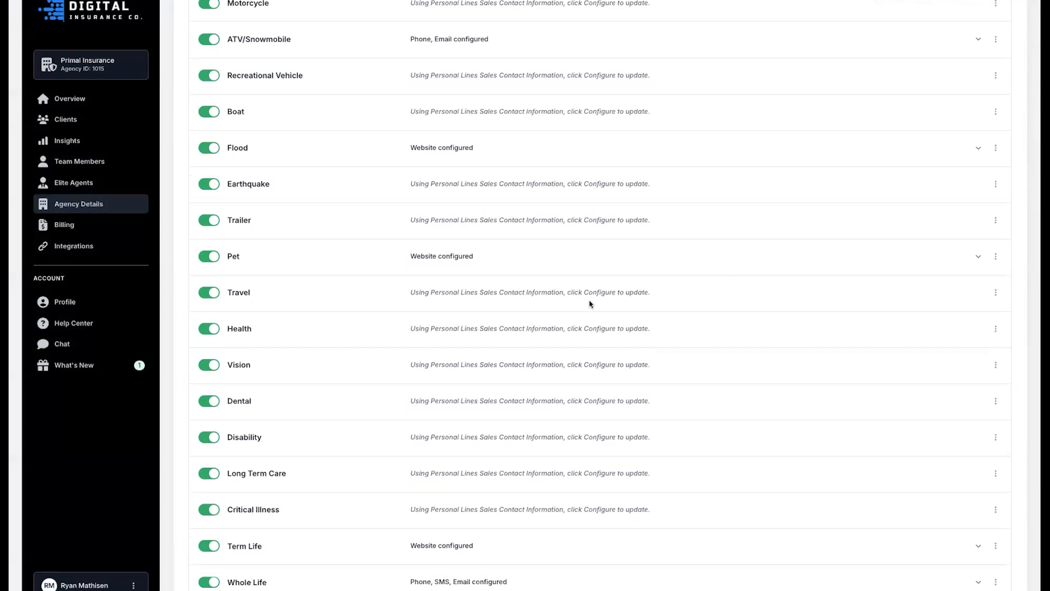
scroll(585, 308, "down", 4)
scroll(585, 309, "up", 10)
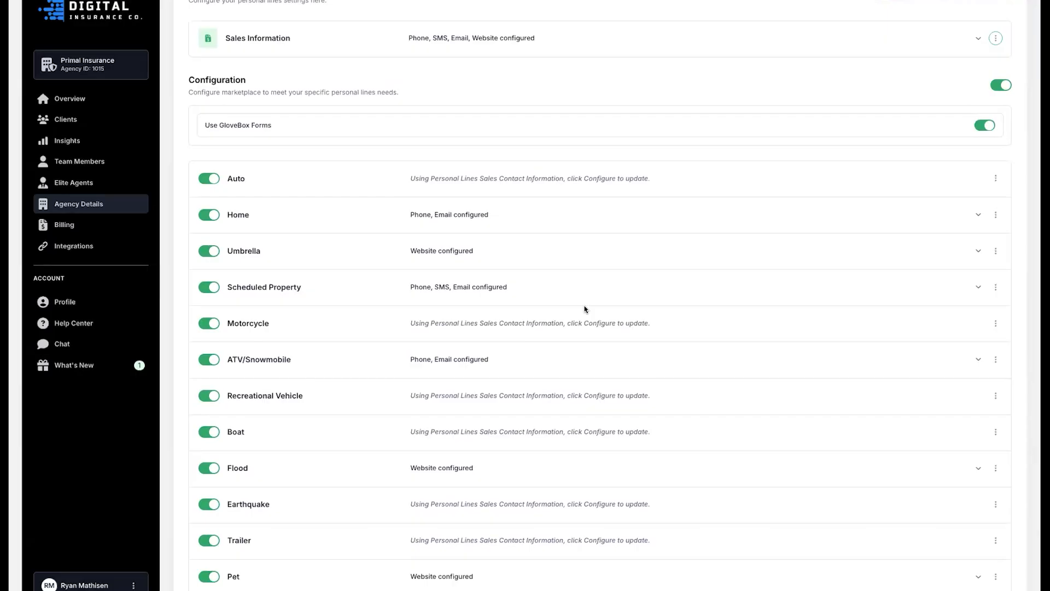
scroll(551, 274, "up", 3)
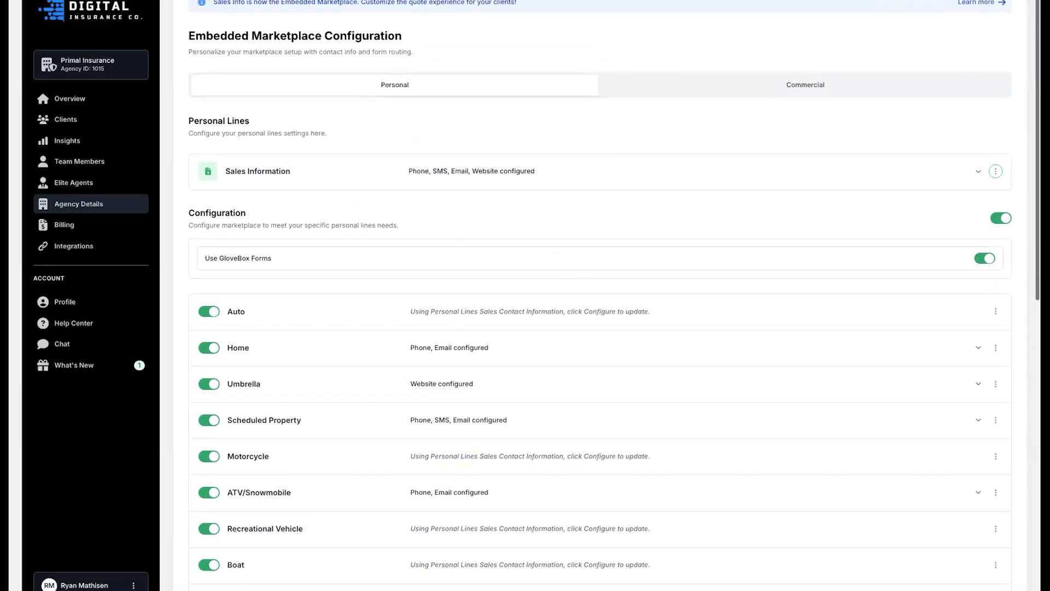
Step: Examine the commercial lines Sales Information configuration for small commercial and close it without saving
left_click(794, 88)
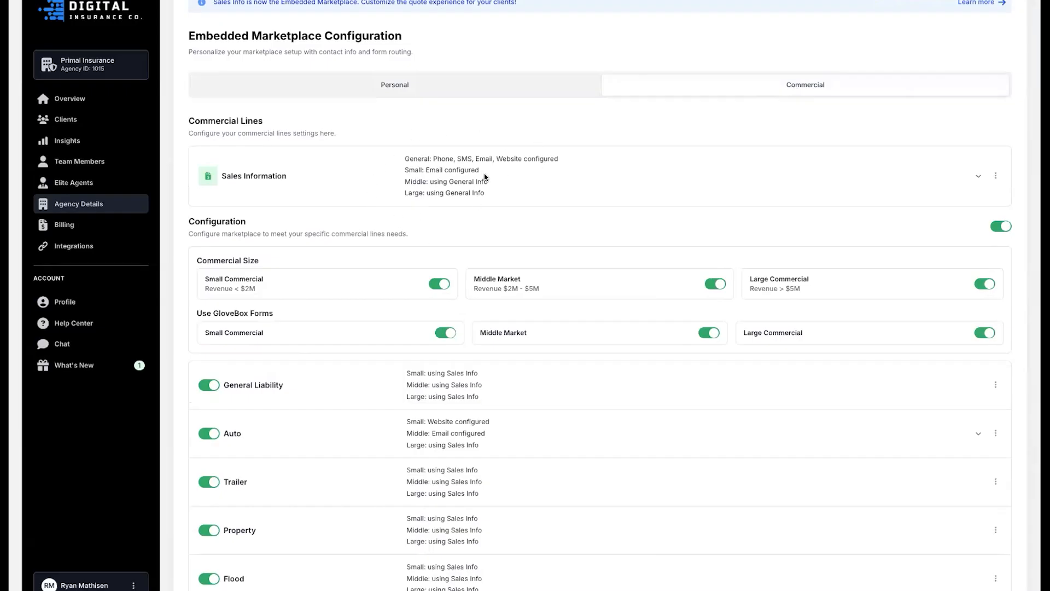
left_click(996, 177)
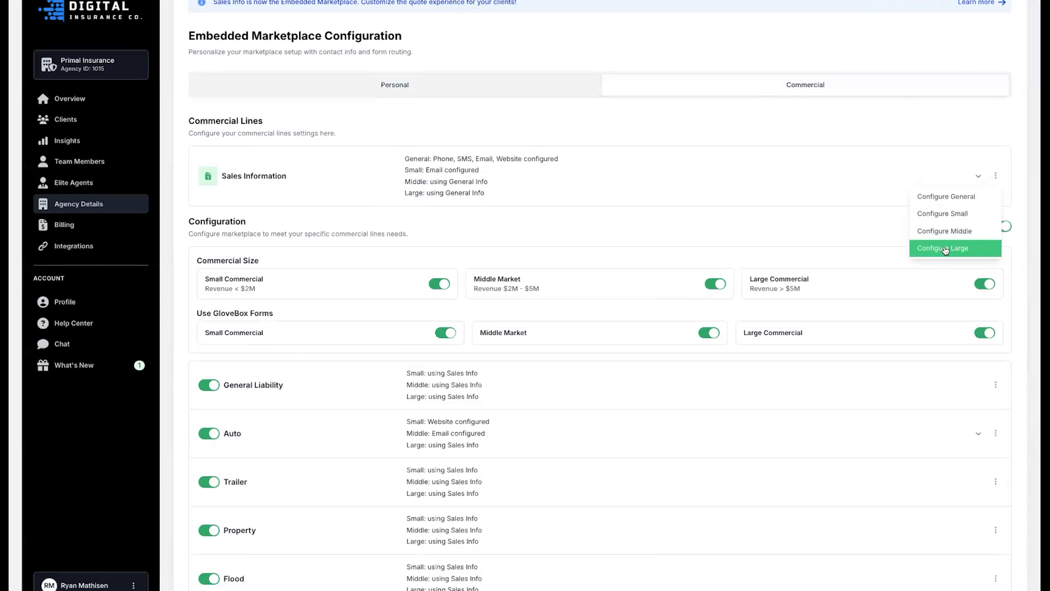
left_click(957, 214)
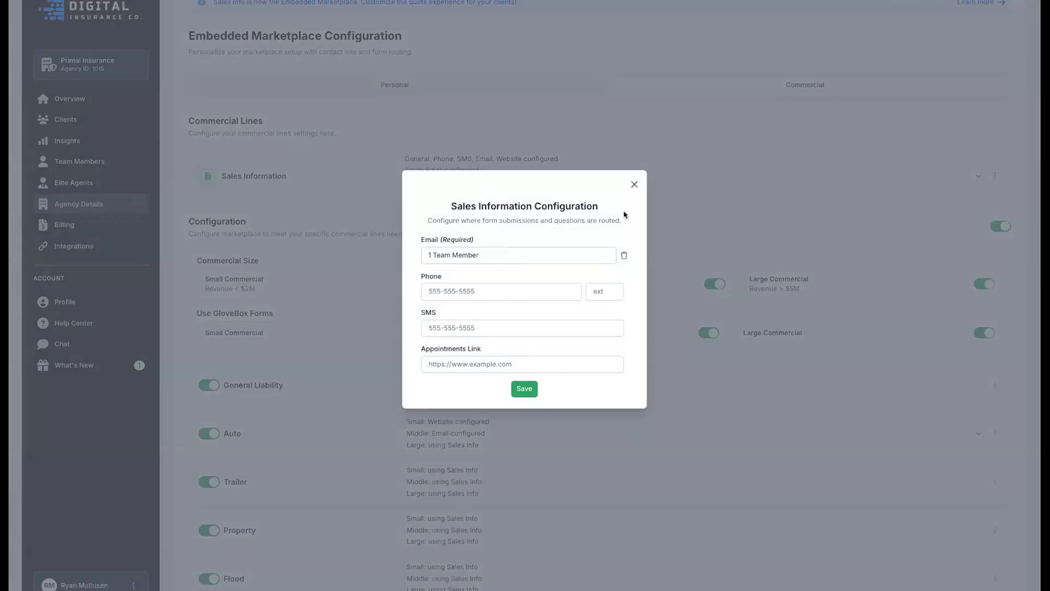
left_click(635, 184)
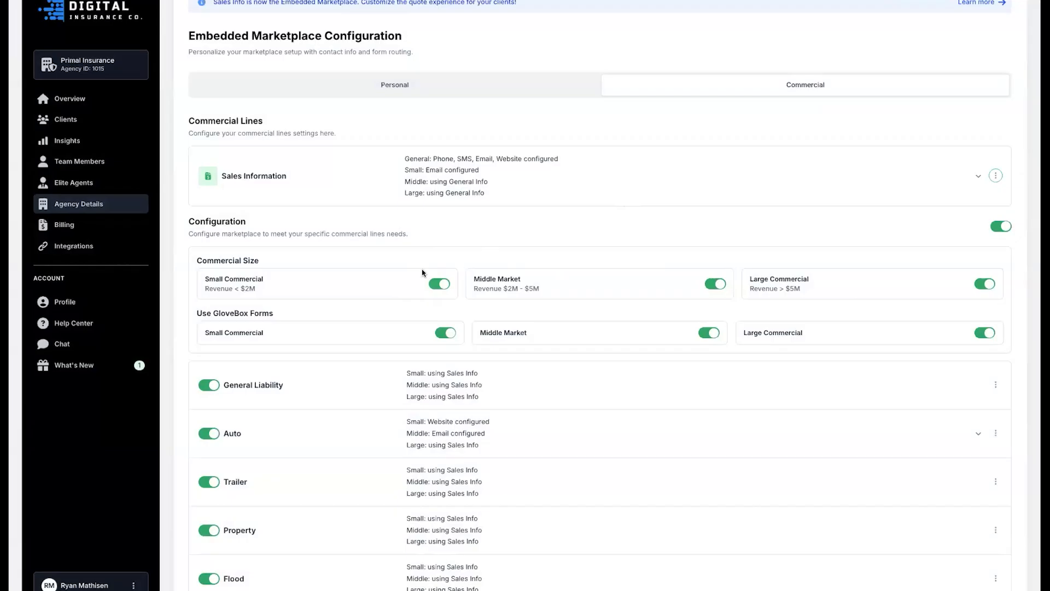
Step: Turn off GloveBox forms for Small Commercial to show the Redirect Quote Forms URL field, and turn them back on
scroll(492, 469, "down", 1)
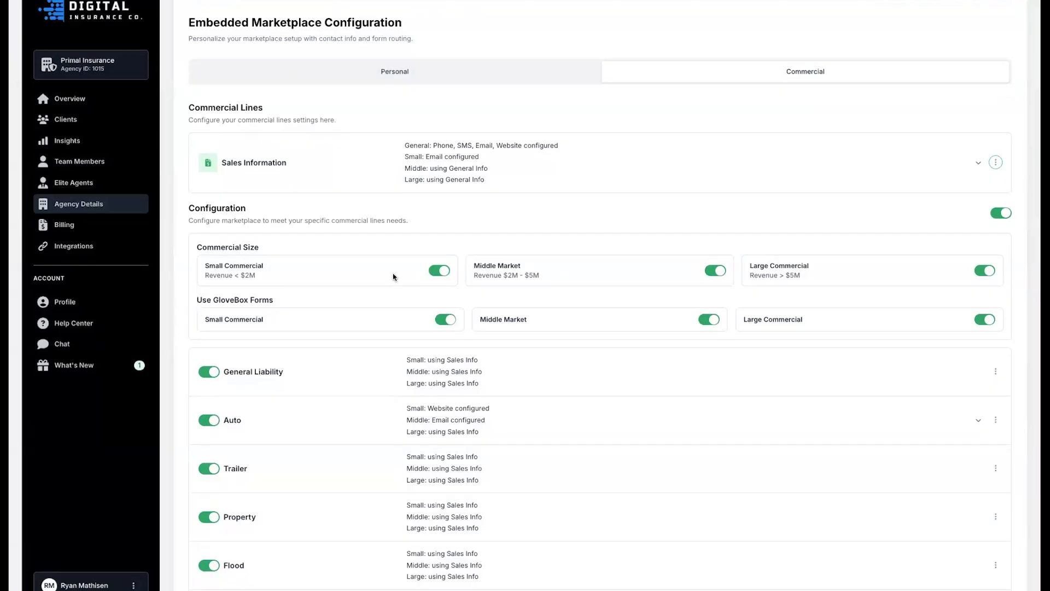
scroll(359, 276, "down", 1)
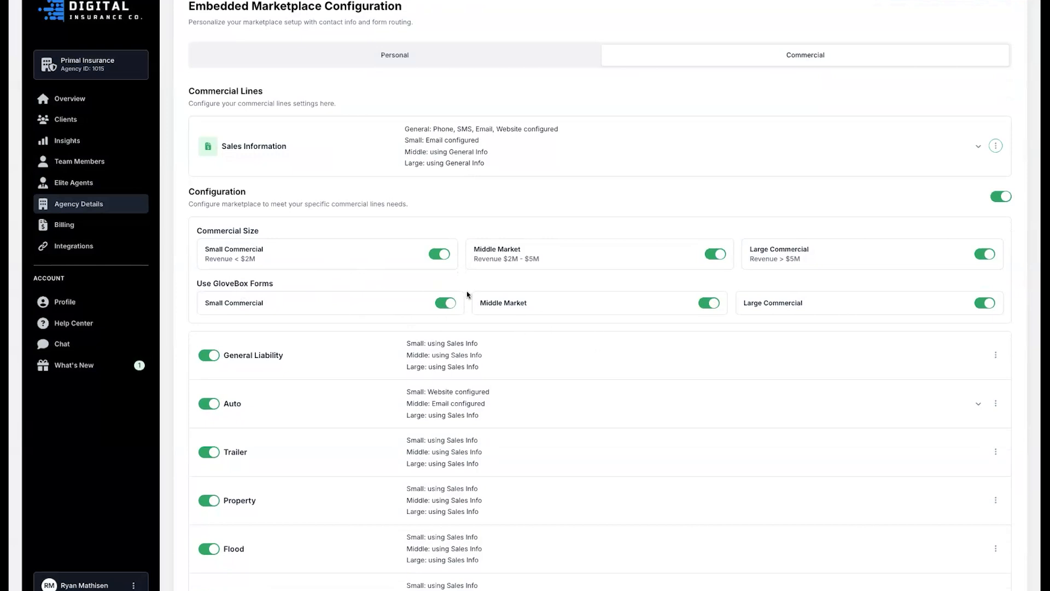
left_click(444, 304)
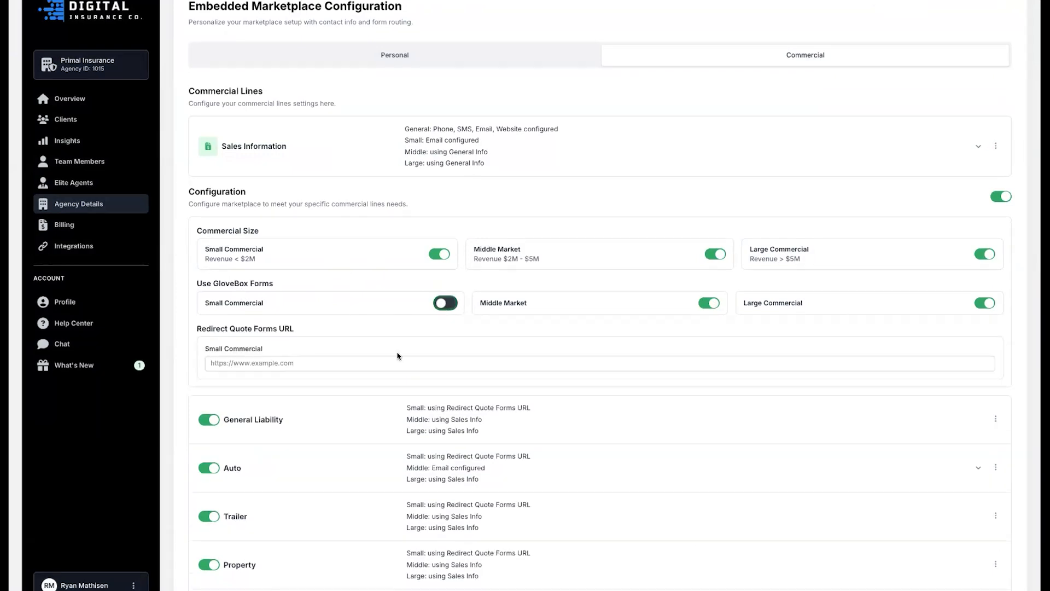
left_click(348, 362)
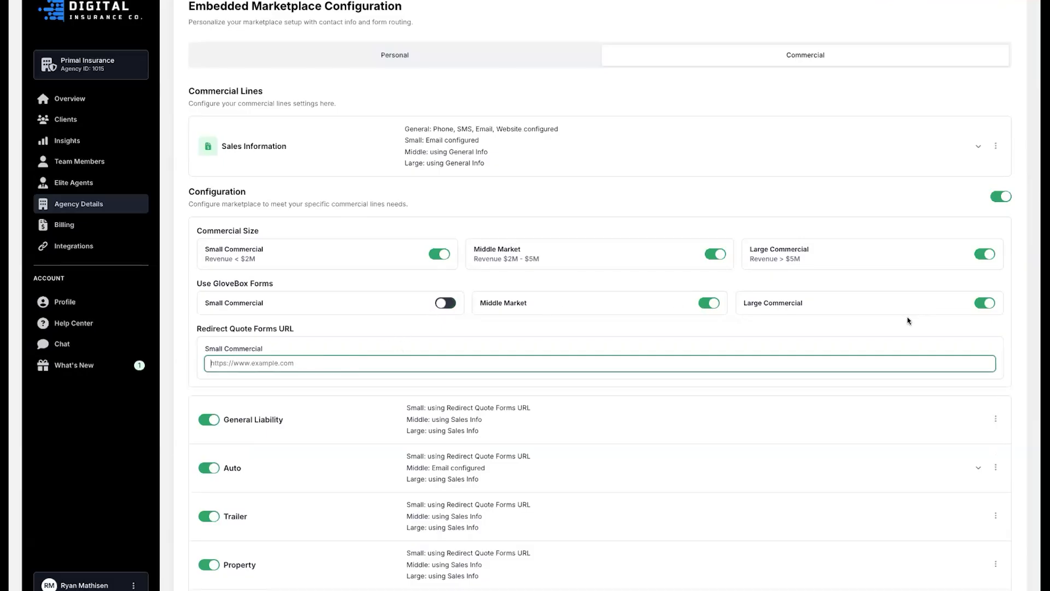
left_click(448, 305)
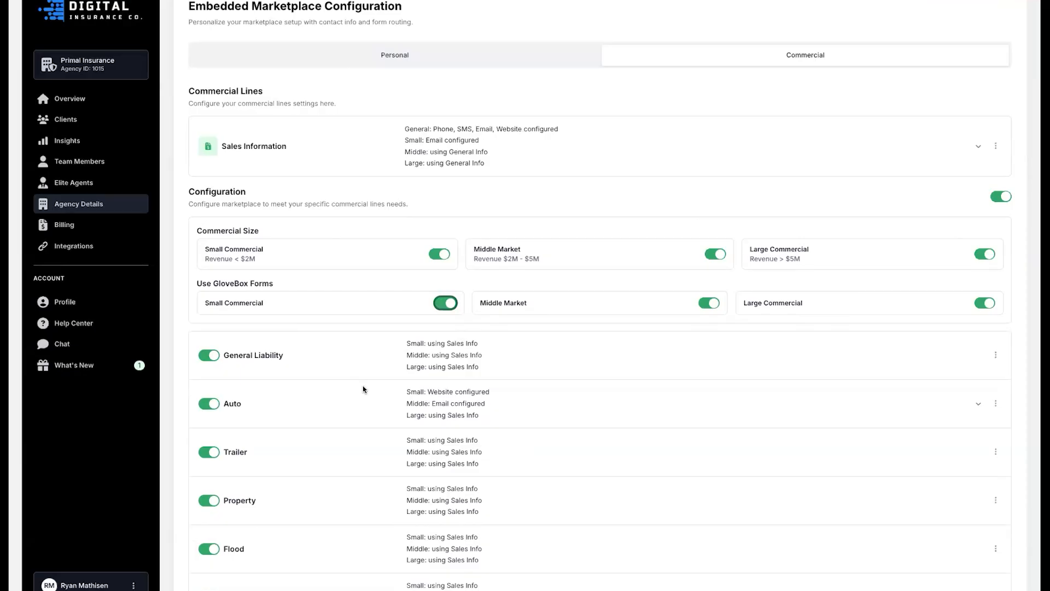
scroll(363, 390, "down", 3)
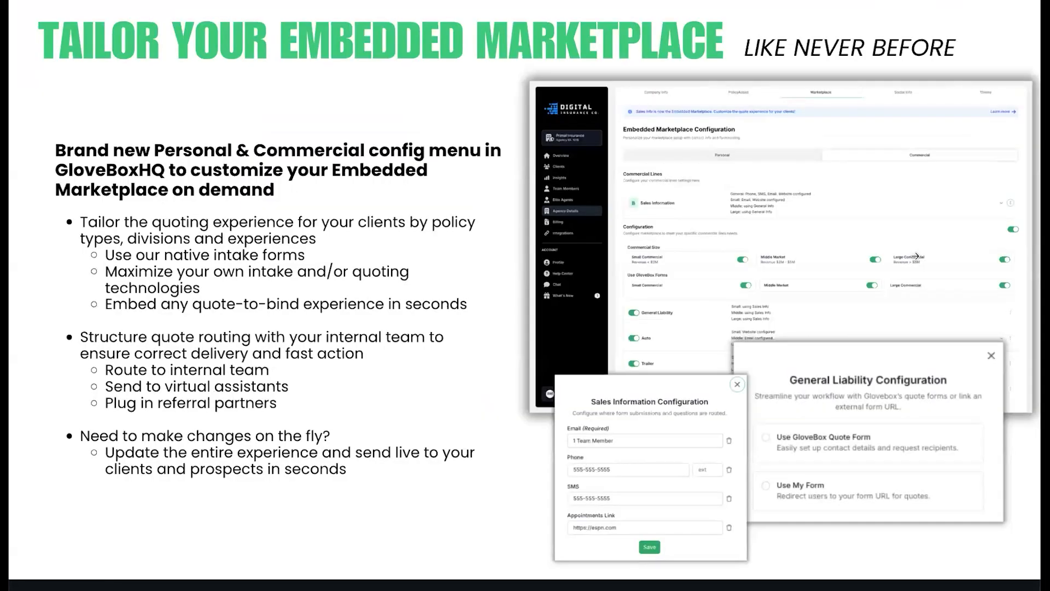
left_click(761, 233)
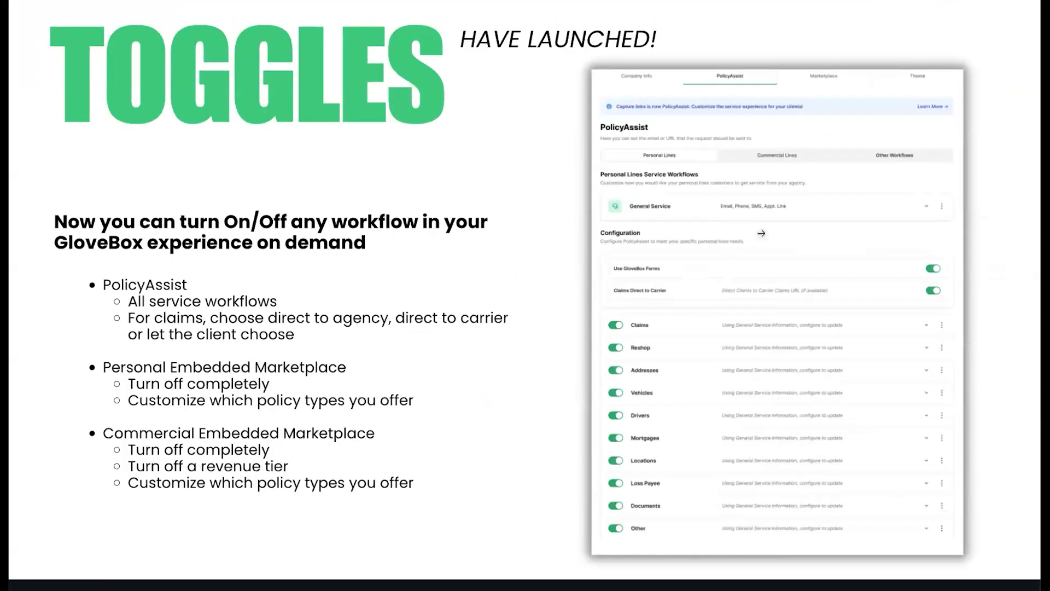
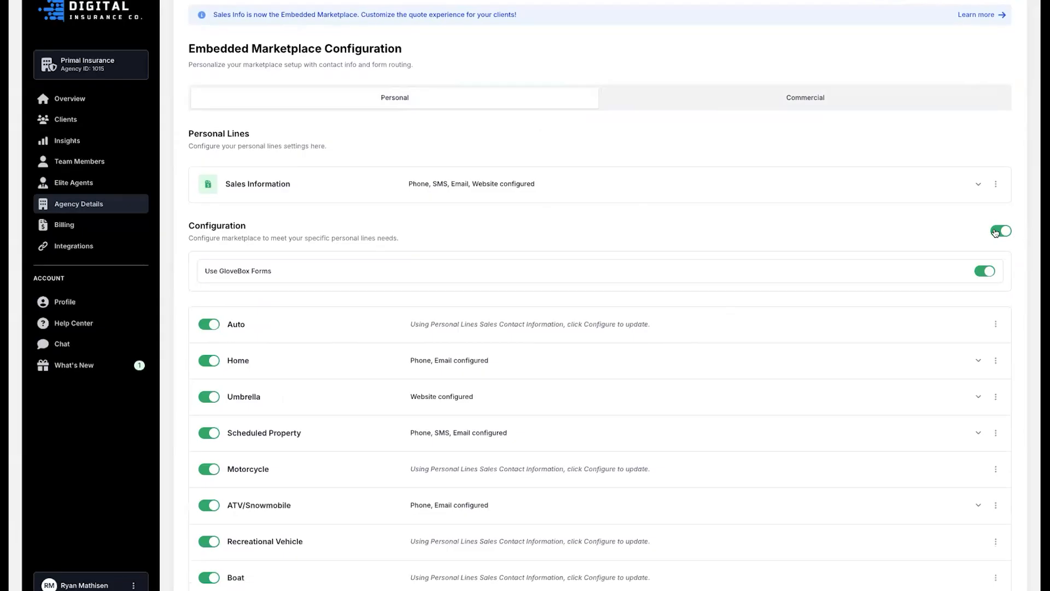
Step: Examine the full list of personal lines policy type toggles in the Embedded Marketplace configuration
scroll(745, 399, "down", 5)
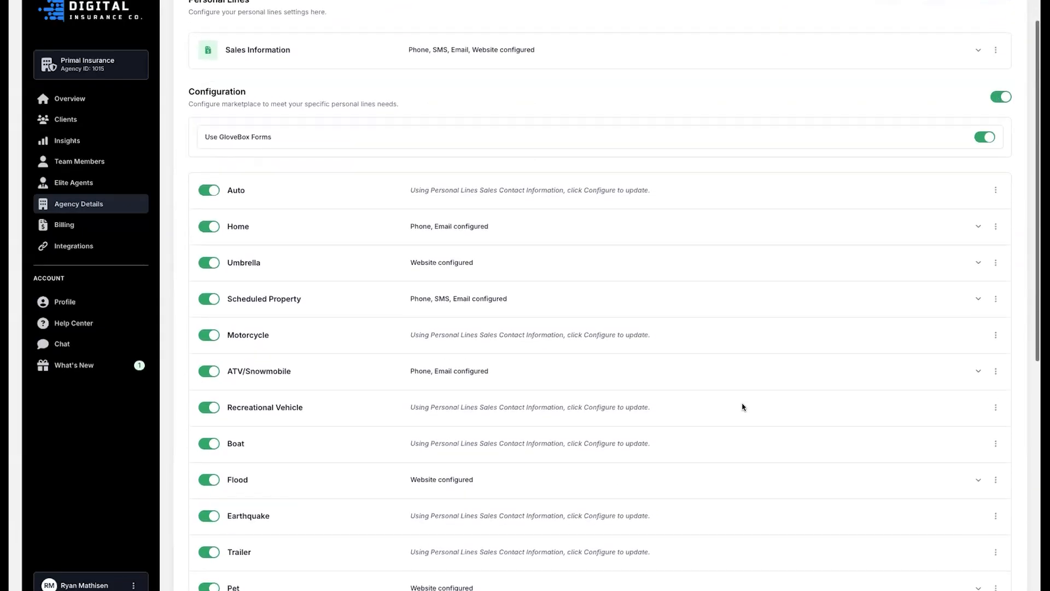
scroll(241, 312, "down", 5)
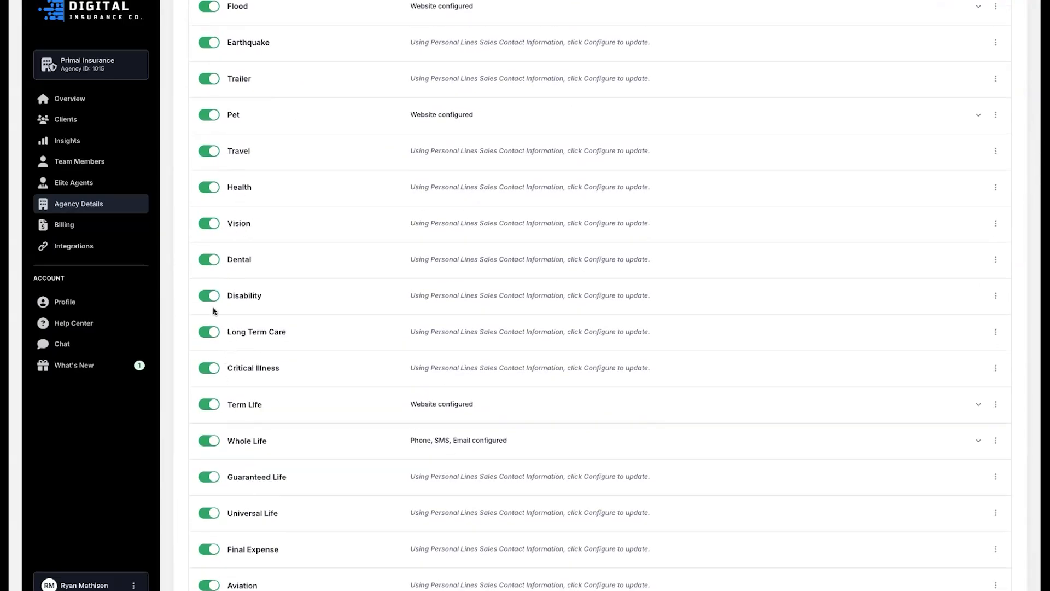
scroll(229, 341, "up", 2)
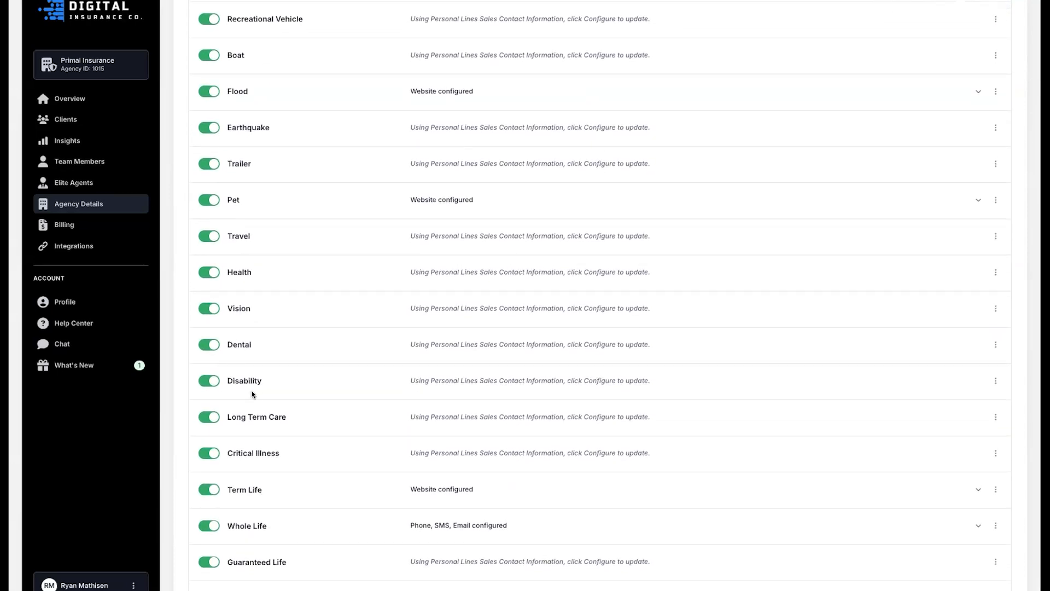
scroll(253, 392, "down", 2)
scroll(252, 391, "down", 2)
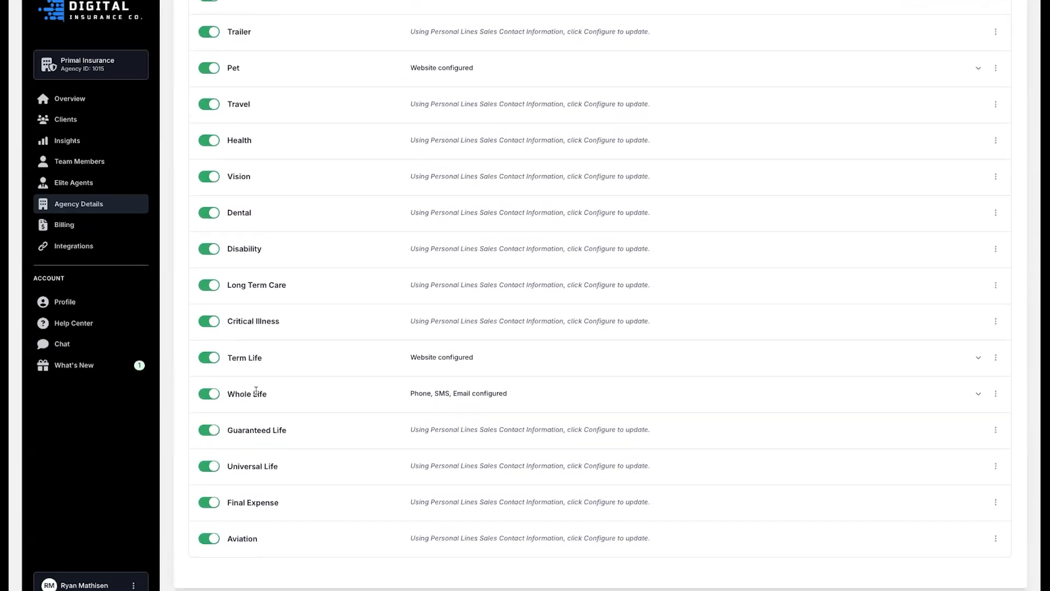
scroll(256, 391, "up", 9)
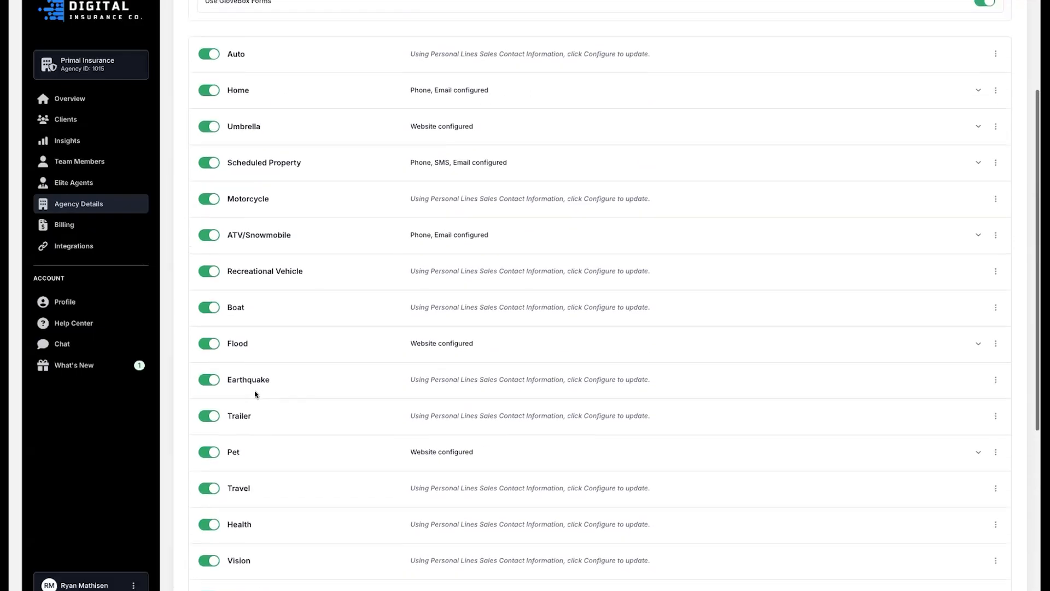
scroll(255, 394, "down", 2)
scroll(257, 393, "down", 3)
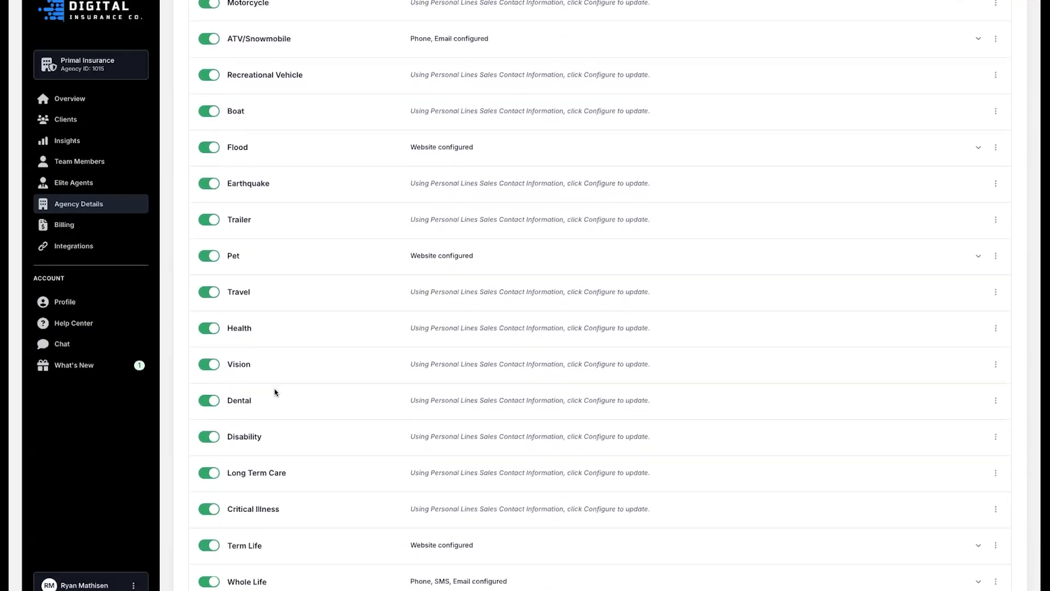
Step: Disable the Vision policy type in personal lines and enable it again
left_click(206, 365)
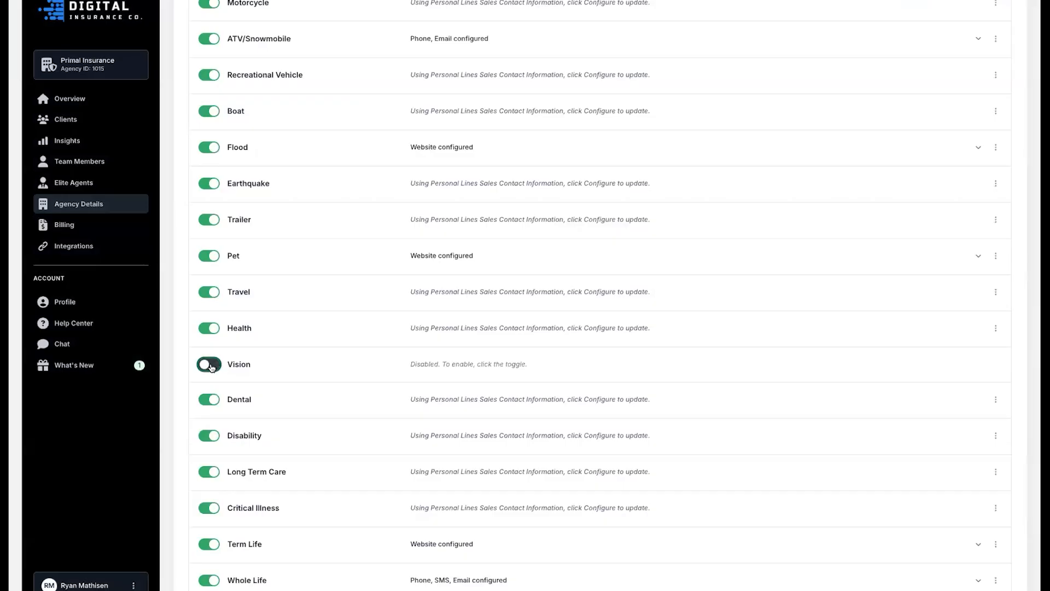
left_click(210, 365)
Step: Switch the Embedded Marketplace configuration from personal to commercial lines
scroll(528, 381, "up", 1)
scroll(528, 381, "up", 8)
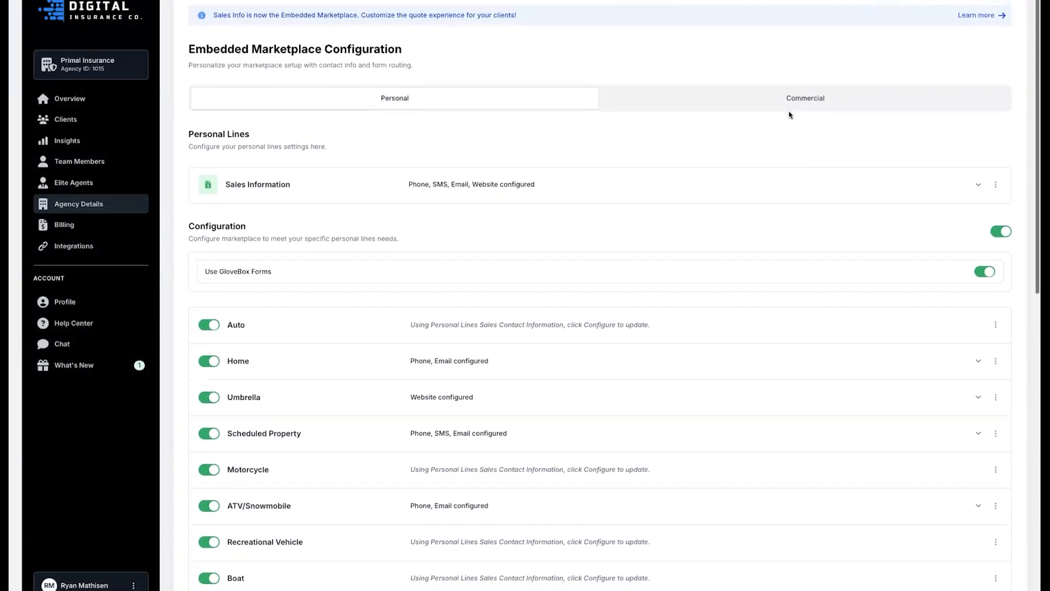
left_click(793, 104)
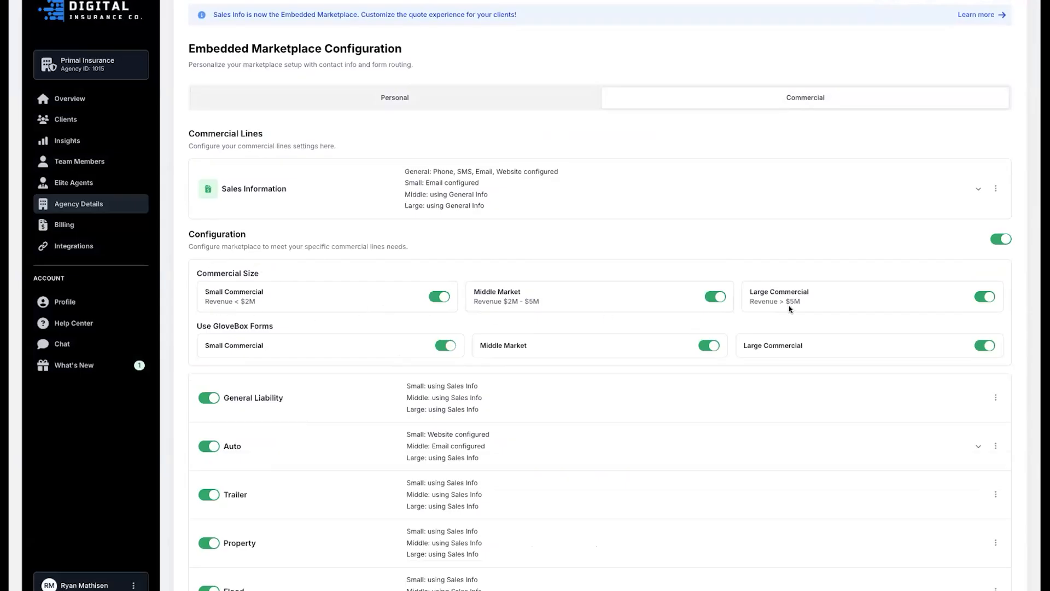
Step: Turn off the Small Commercial size tier and turn it back on
left_click(438, 296)
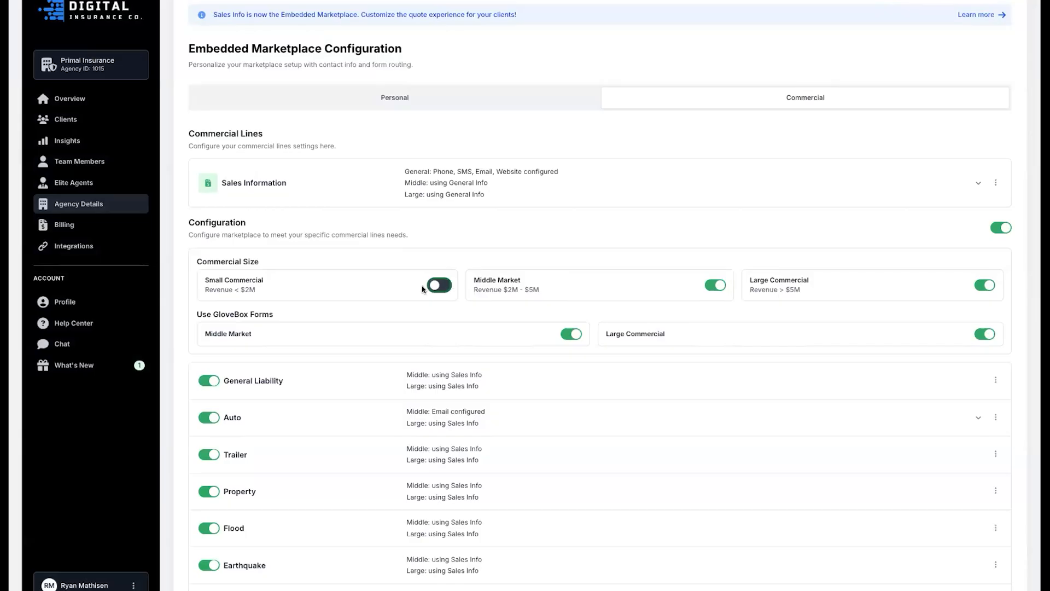
left_click(447, 285)
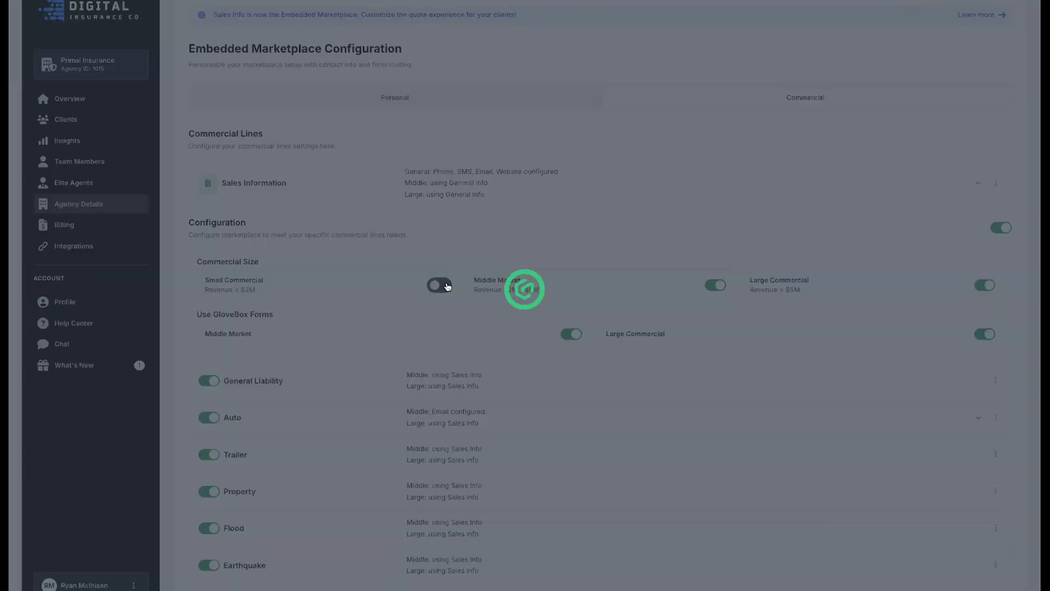
Step: Examine the full list of commercial policy type toggles and their routing for small, middle and large accounts
scroll(564, 429, "down", 5)
scroll(562, 427, "down", 15)
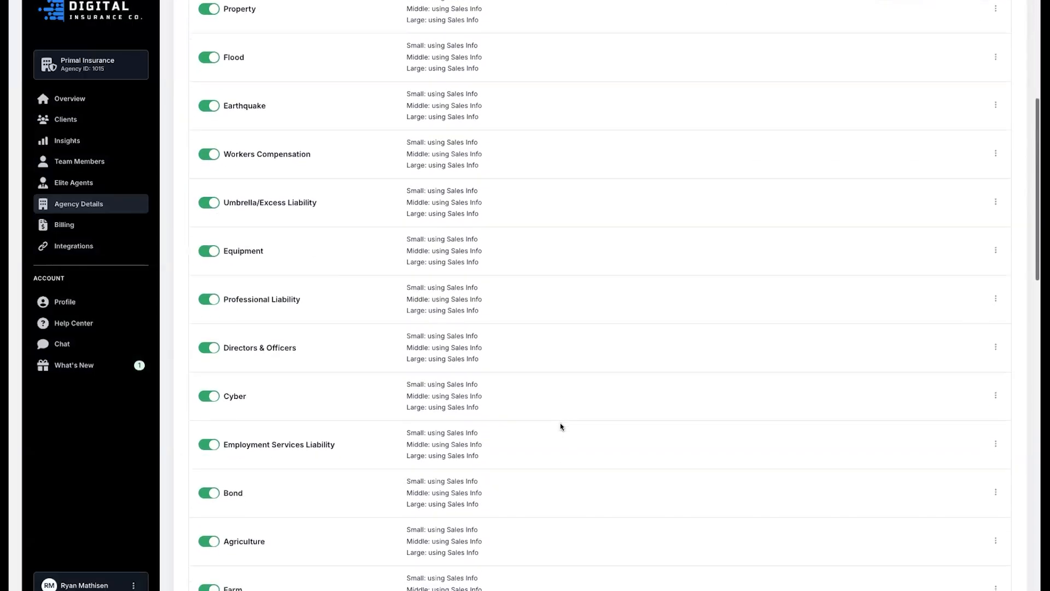
scroll(560, 427, "down", 2)
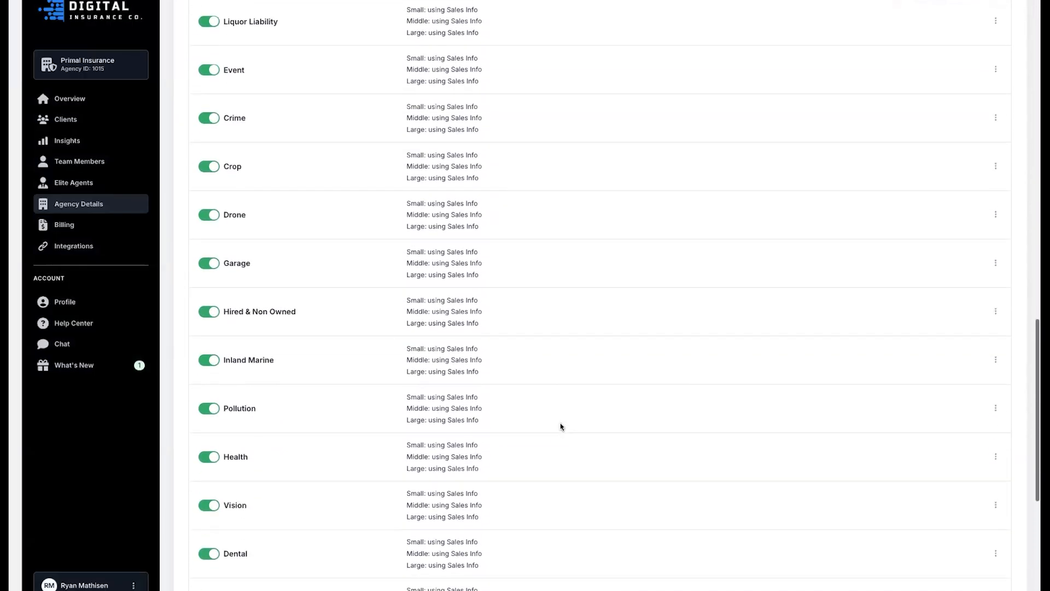
scroll(561, 426, "down", 6)
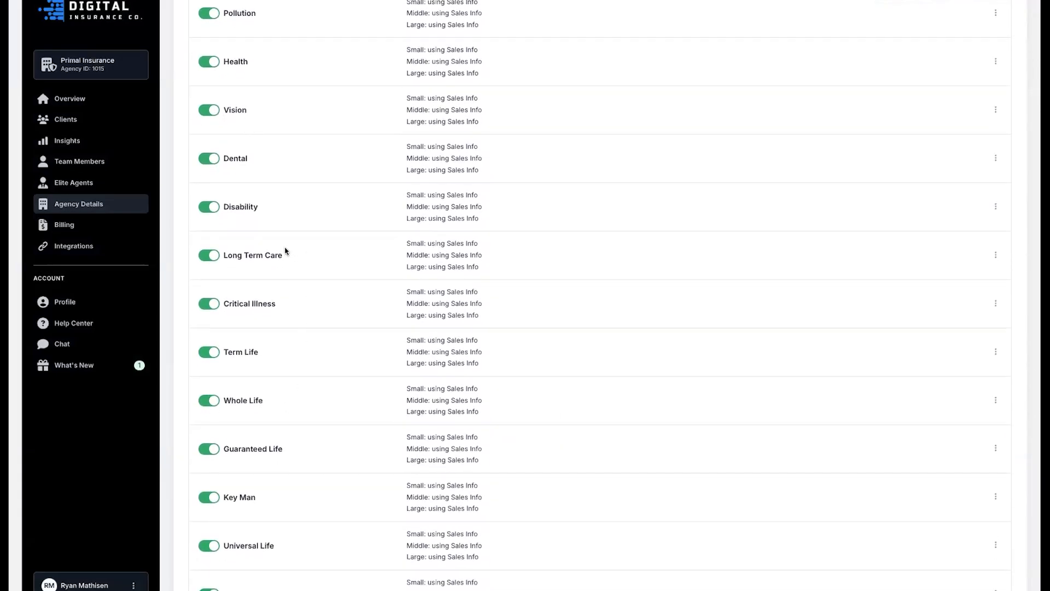
scroll(279, 253, "down", 1)
scroll(276, 273, "up", 6)
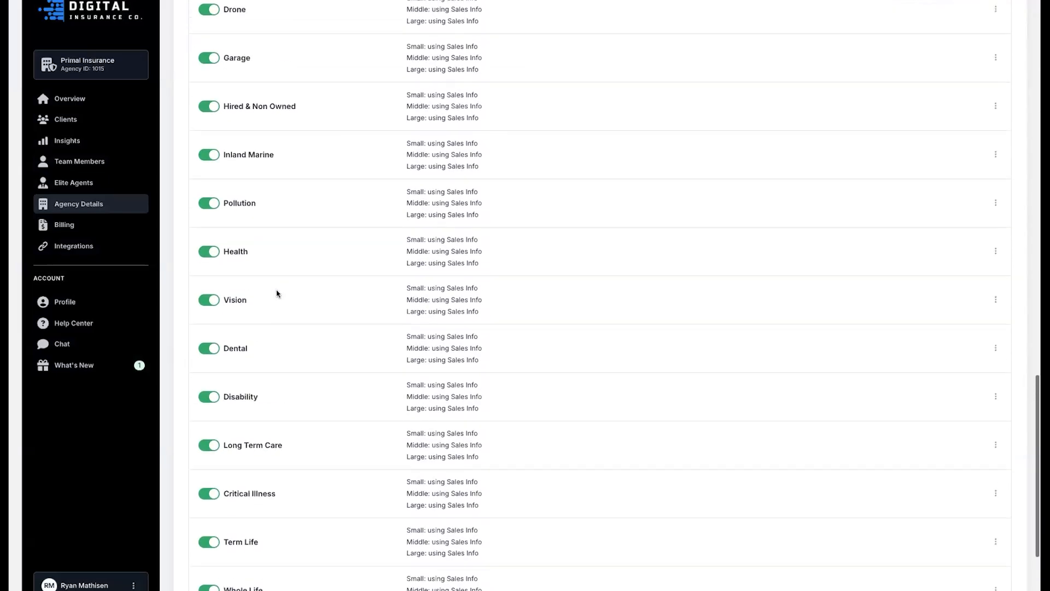
scroll(276, 298, "up", 3)
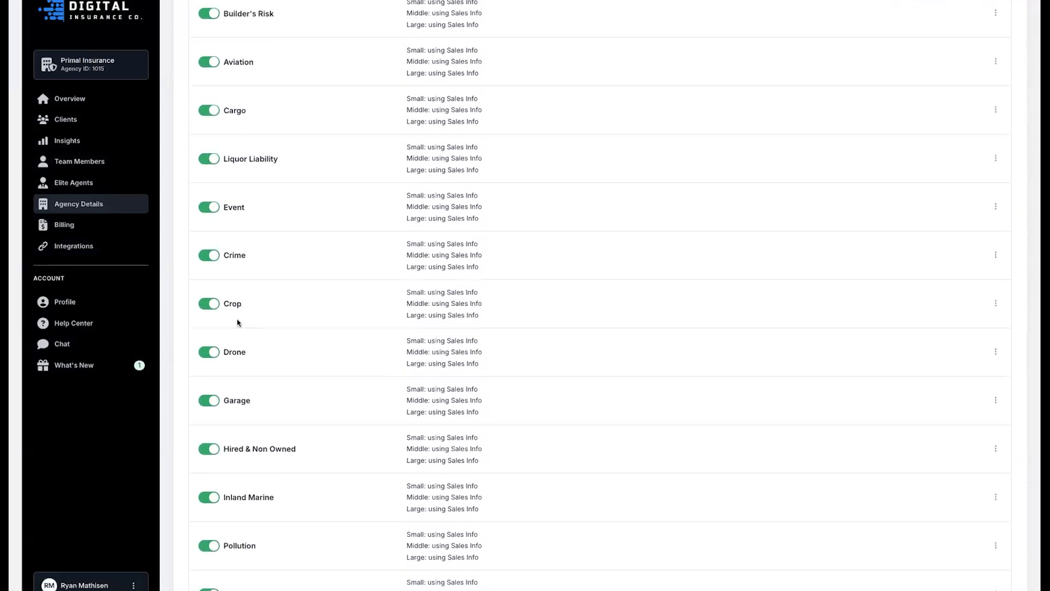
scroll(238, 322, "up", 2)
scroll(238, 323, "up", 4)
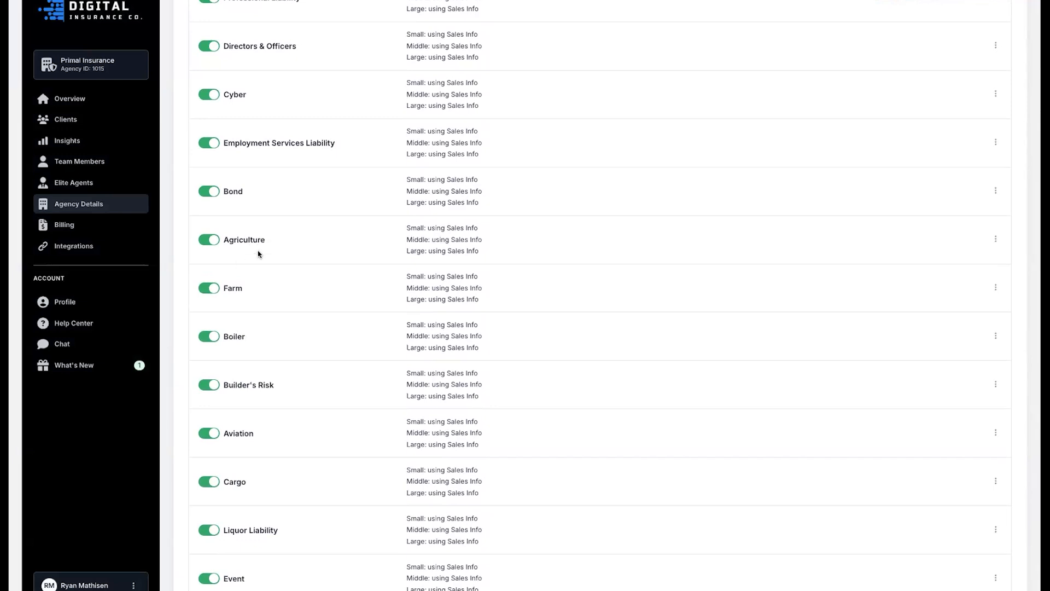
scroll(246, 268, "up", 4)
scroll(244, 268, "up", 5)
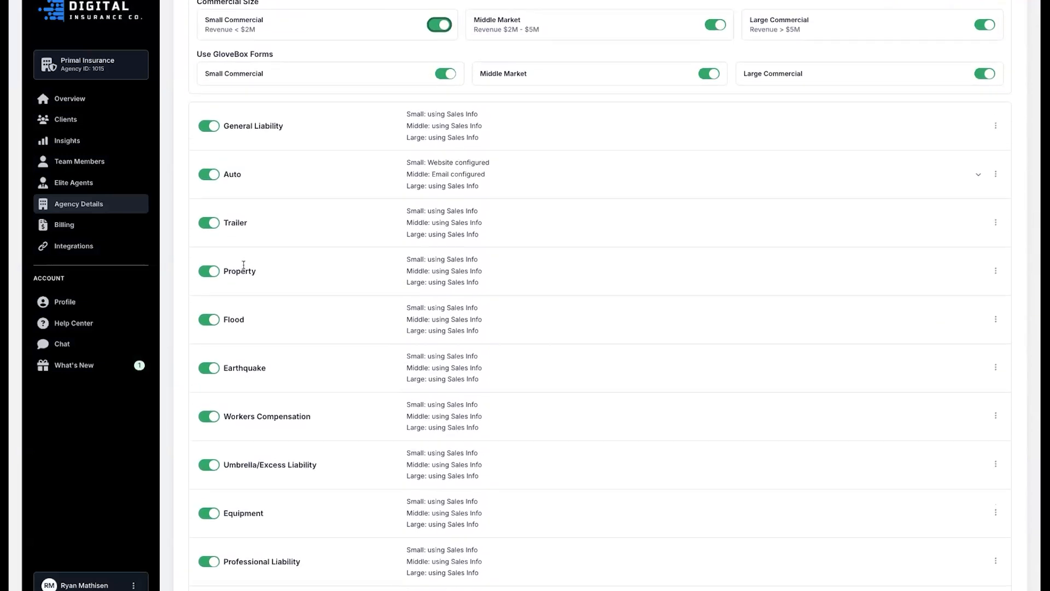
Step: Open the Learn more article on setting up the Embedded Marketplace, skim its instructions and open the help site's chat widget
scroll(392, 283, "up", 1)
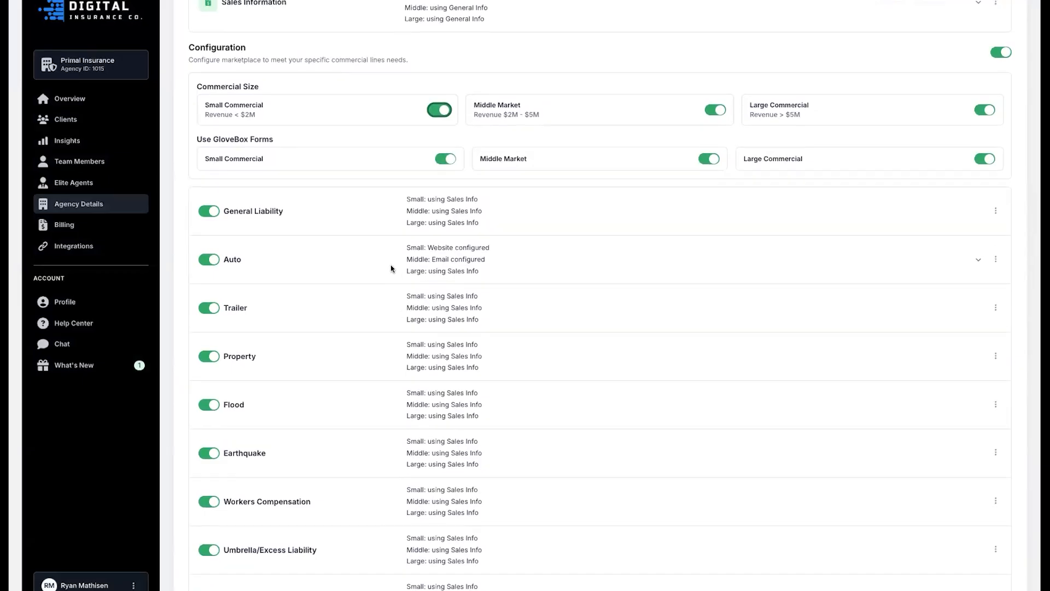
scroll(392, 268, "up", 3)
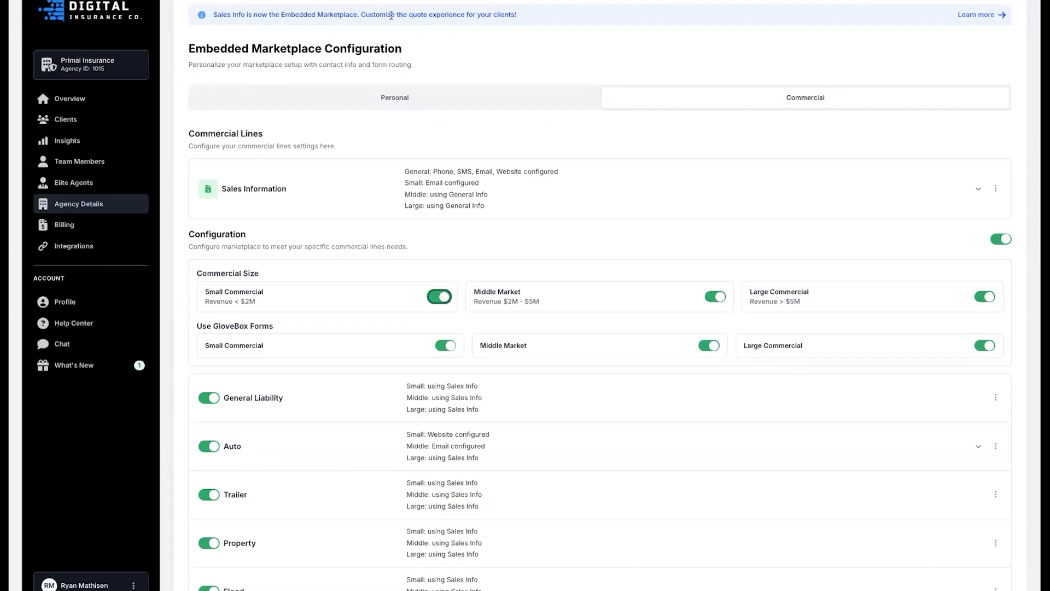
left_click(978, 15)
scroll(499, 427, "down", 9)
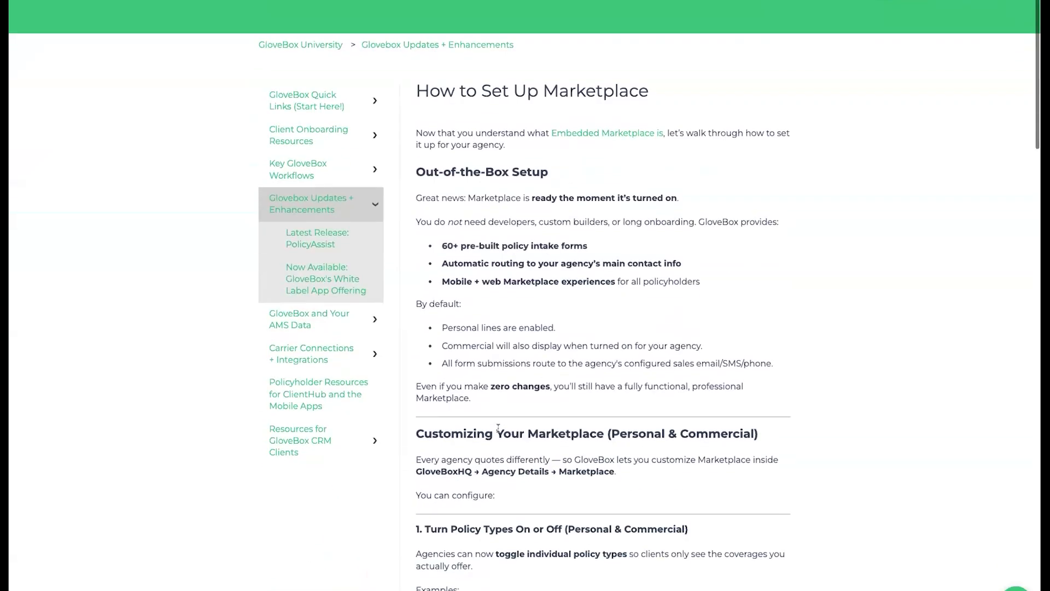
scroll(498, 428, "up", 9)
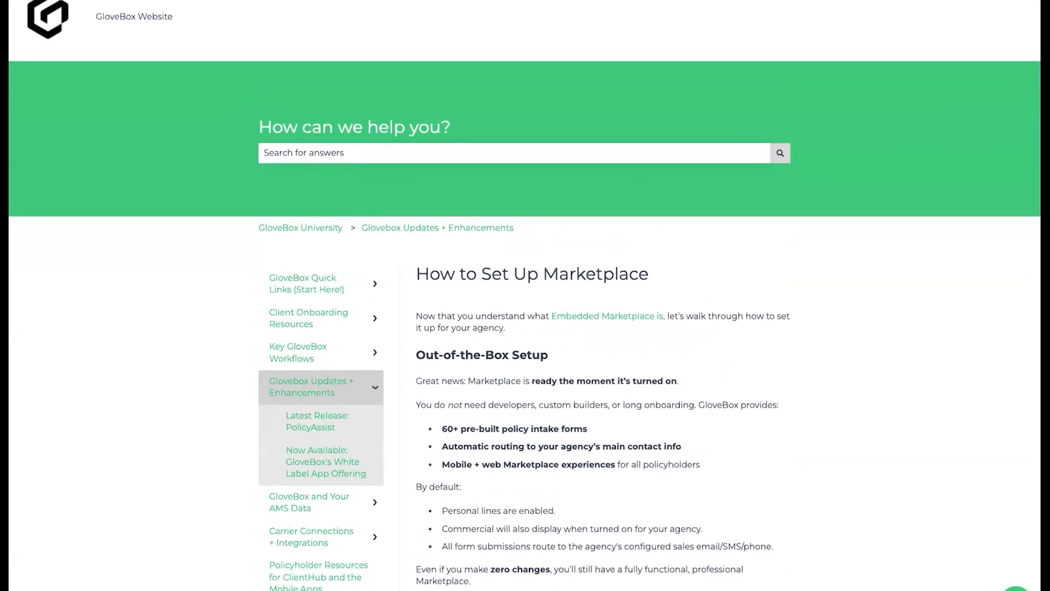
left_click(1016, 588)
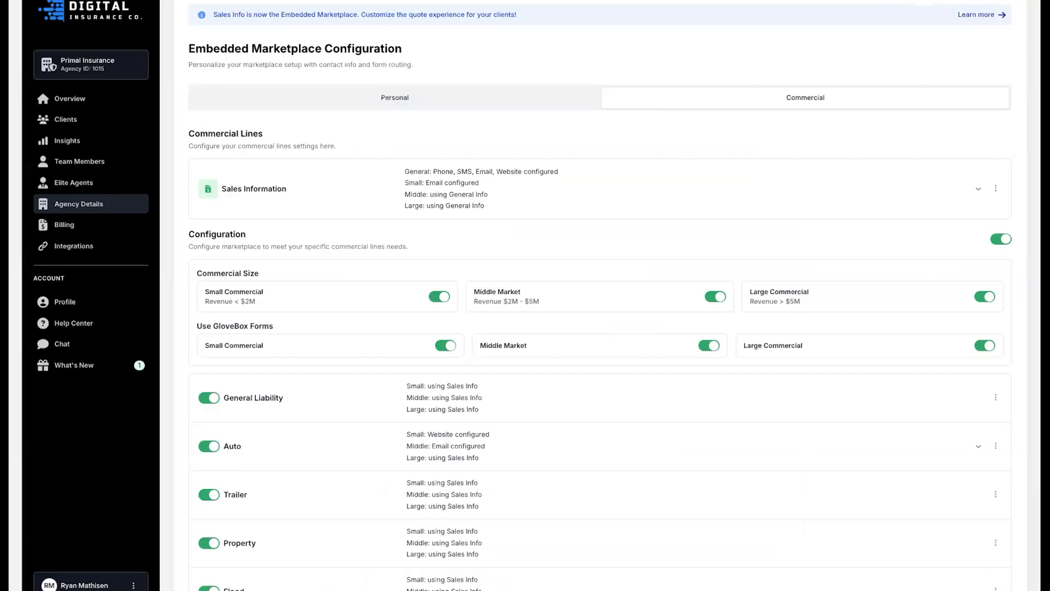
scroll(417, 252, "down", 1)
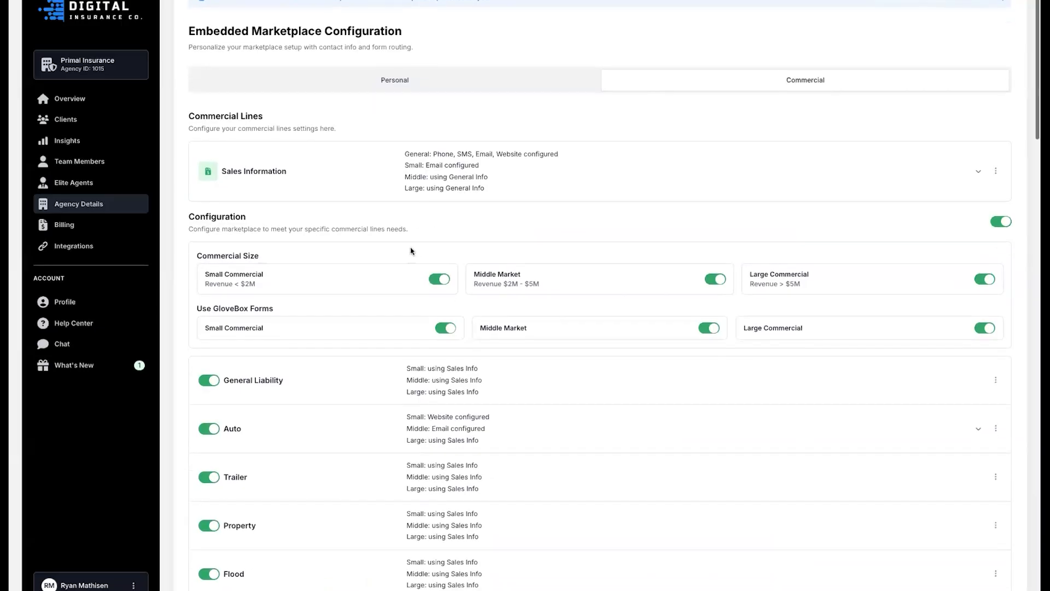
scroll(415, 251, "up", 1)
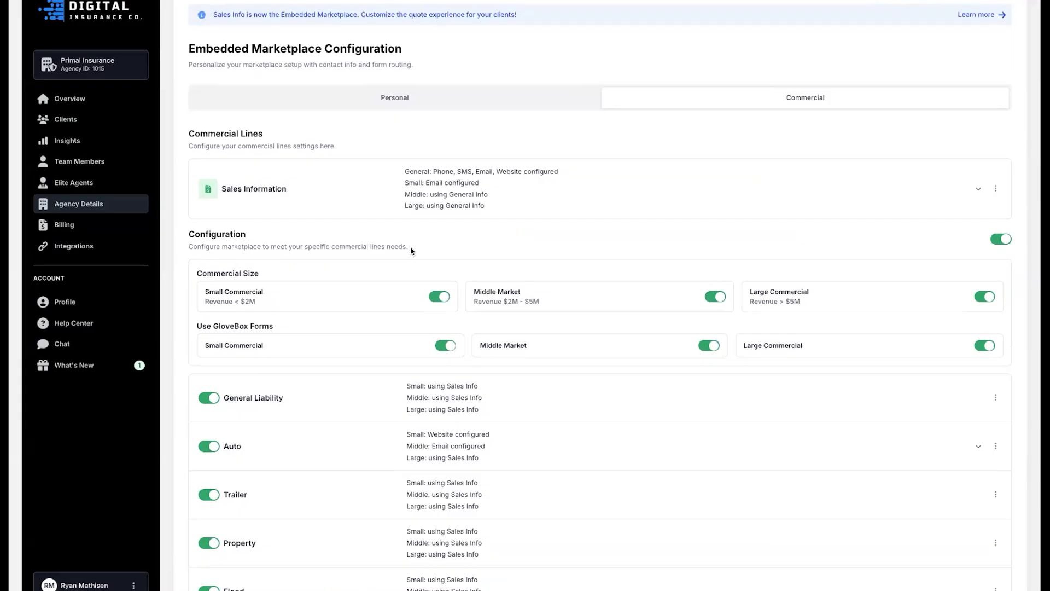
Step: Open the What's New feed and look over the latest product announcements
left_click(88, 365)
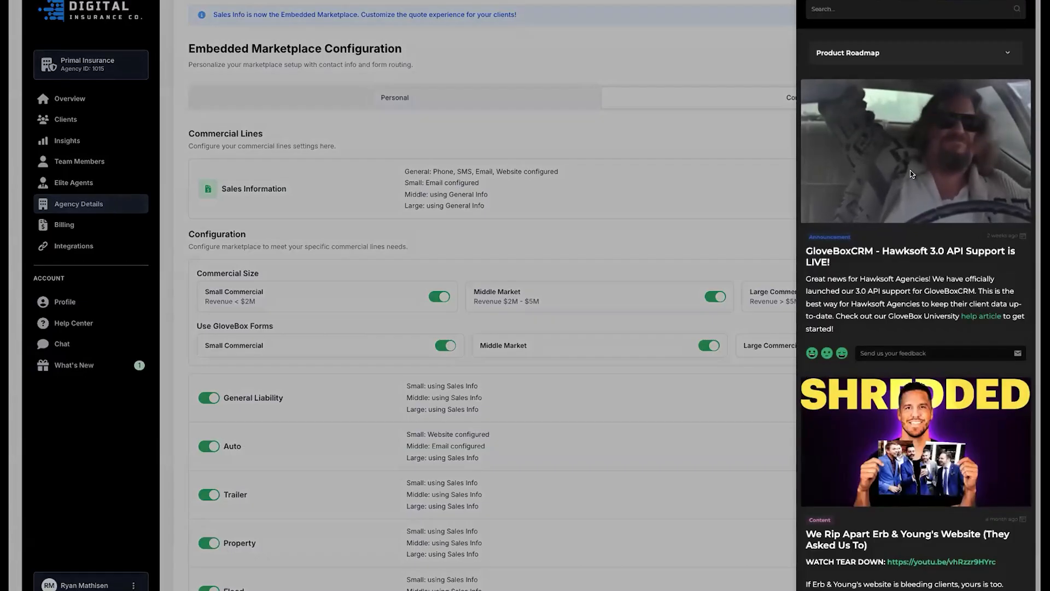
scroll(910, 170, "down", 1)
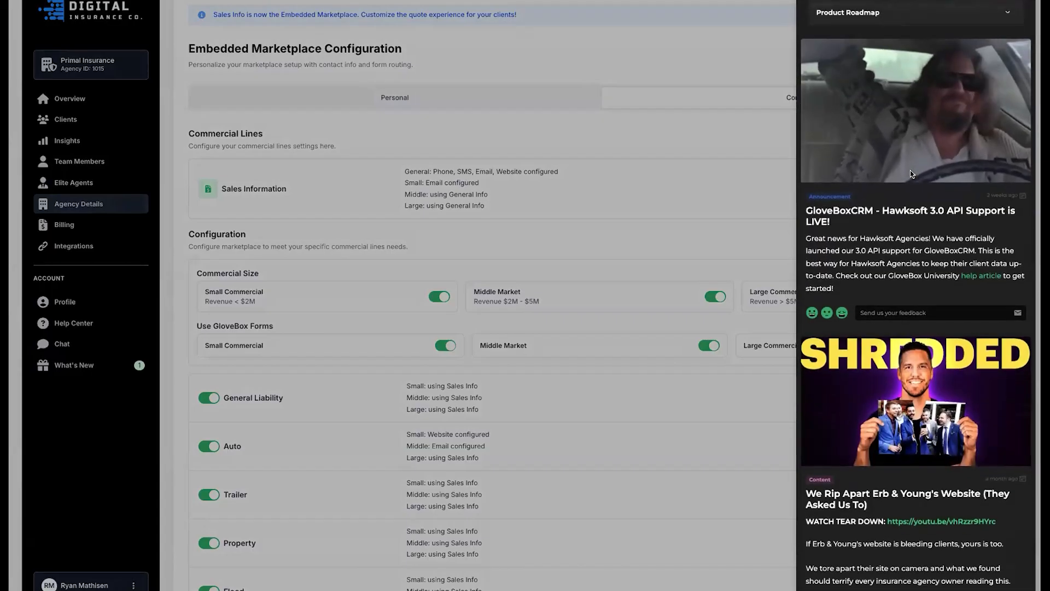
scroll(910, 174, "up", 1)
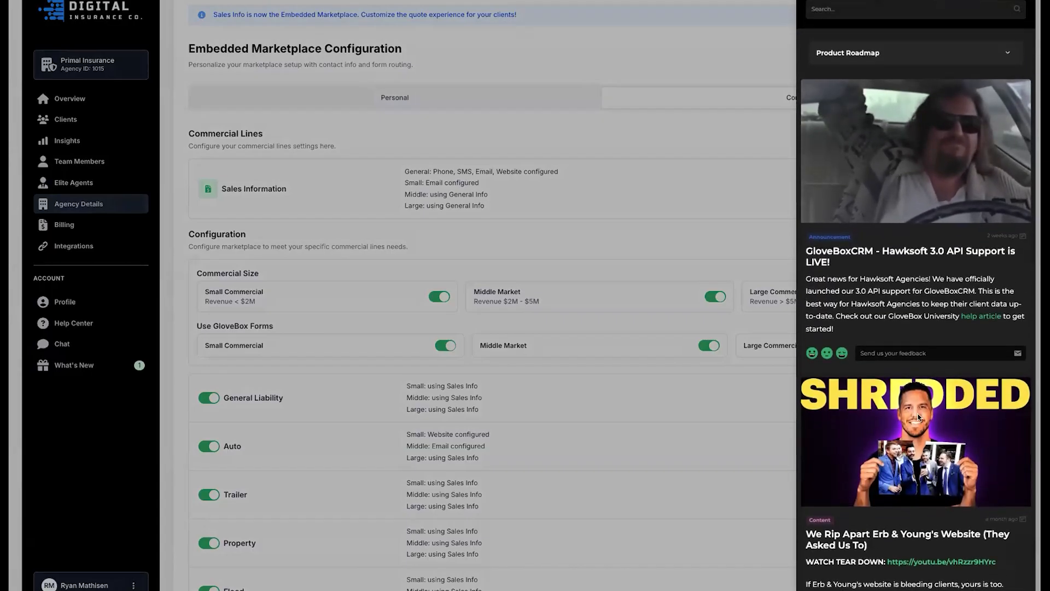
scroll(920, 417, "down", 1)
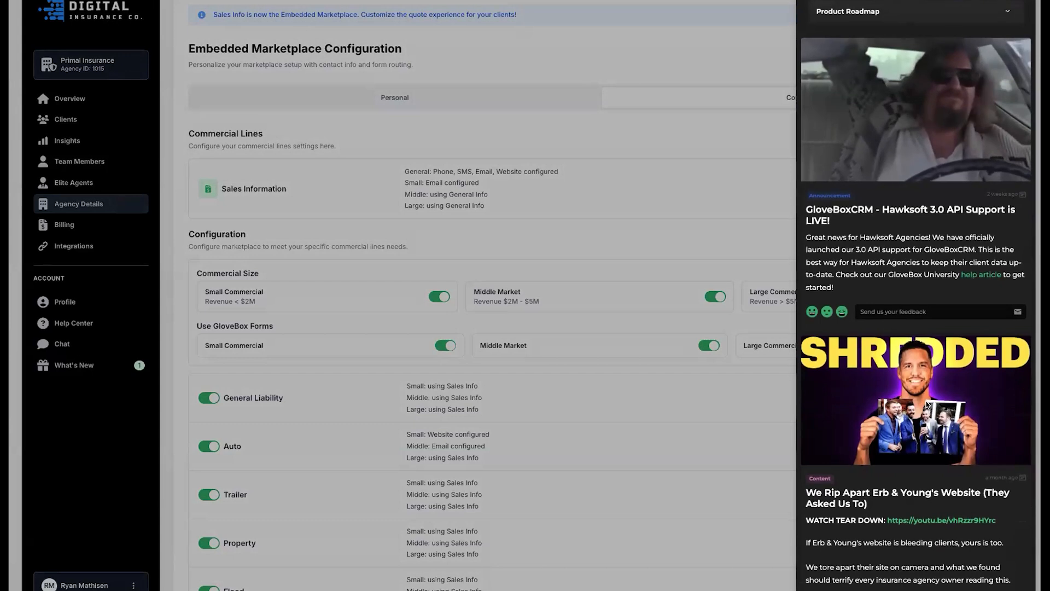
scroll(926, 405, "up", 1)
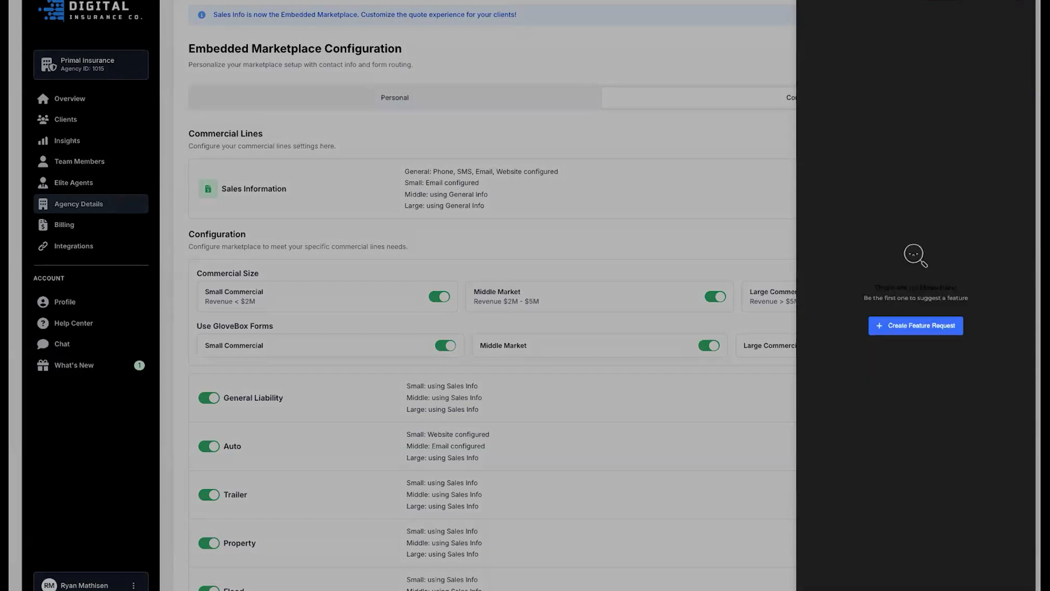
Step: Open the feature request form with its title and description fields, and return to the announcements without submitting an idea
left_click(913, 326)
left_click(839, 62)
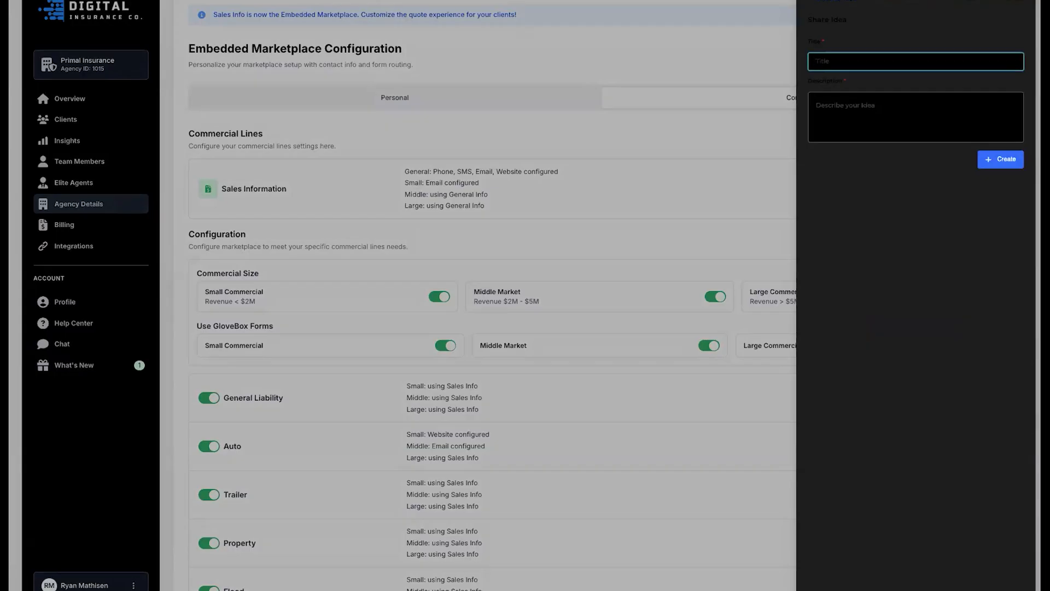
left_click(836, 1)
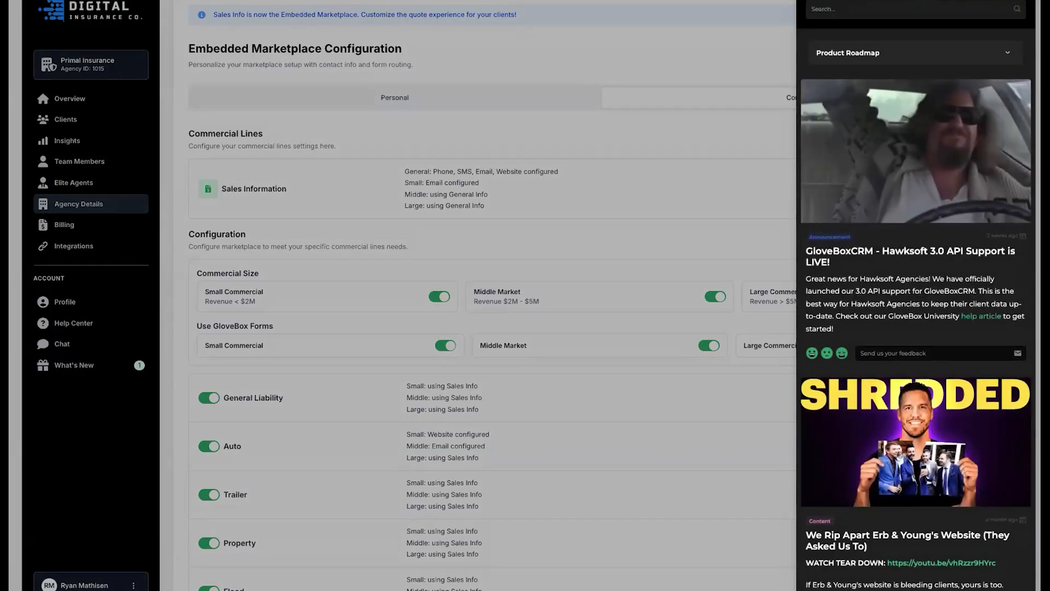
Step: Browse the announcement posts again, and leave the What's New feed for the toggles launch slide in the presentation
scroll(912, 203, "down", 6)
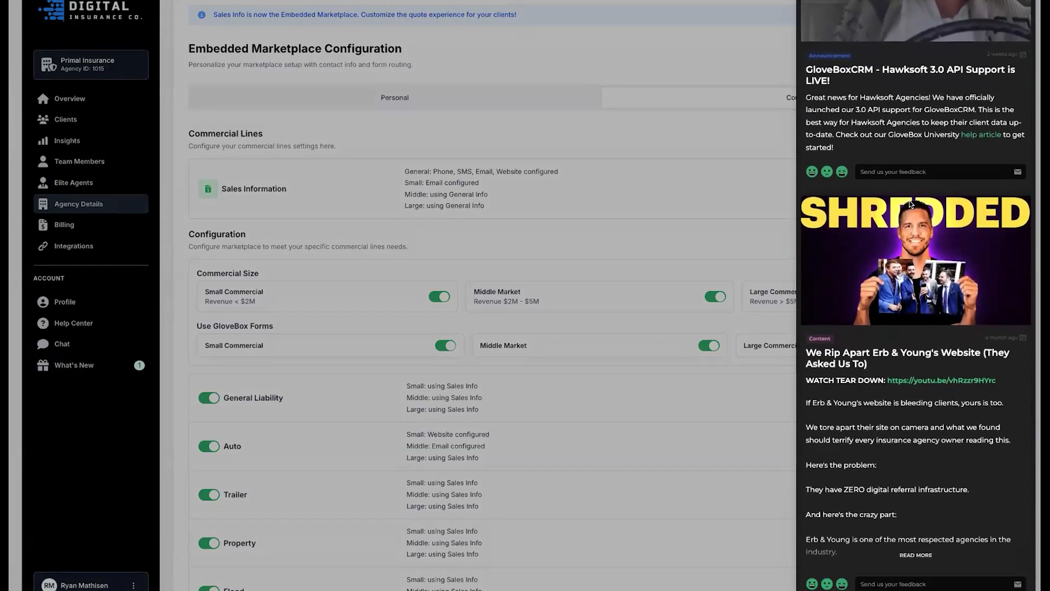
scroll(911, 204, "up", 6)
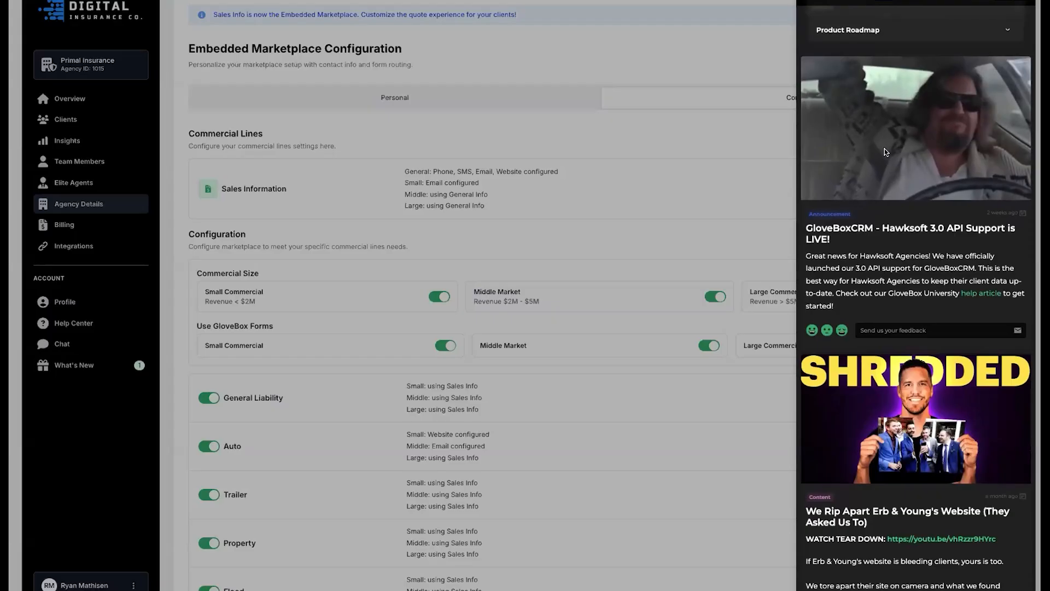
scroll(882, 142, "down", 4)
scroll(882, 153, "down", 2)
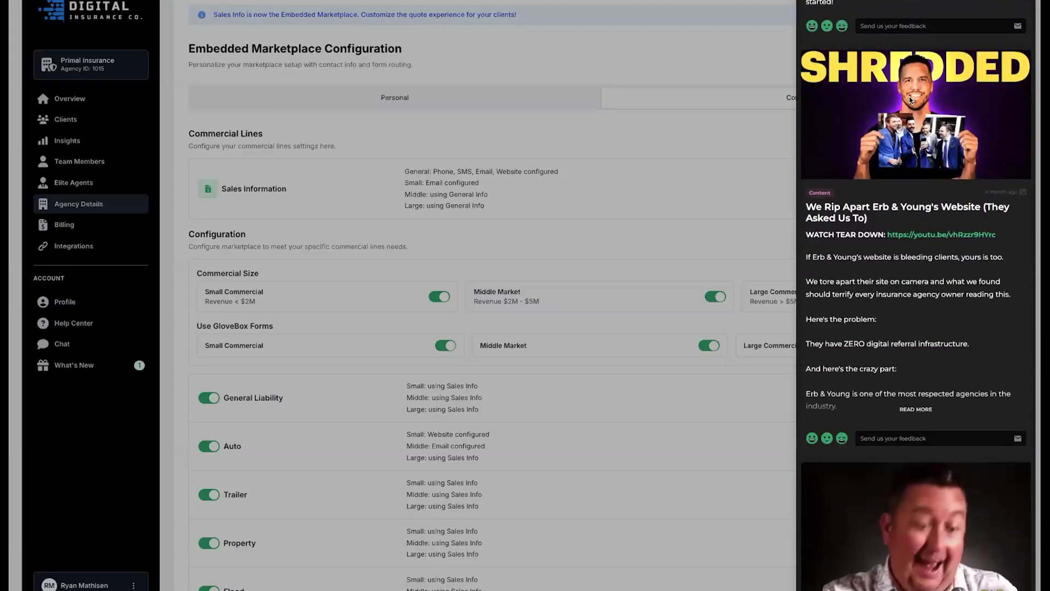
scroll(911, 100, "up", 6)
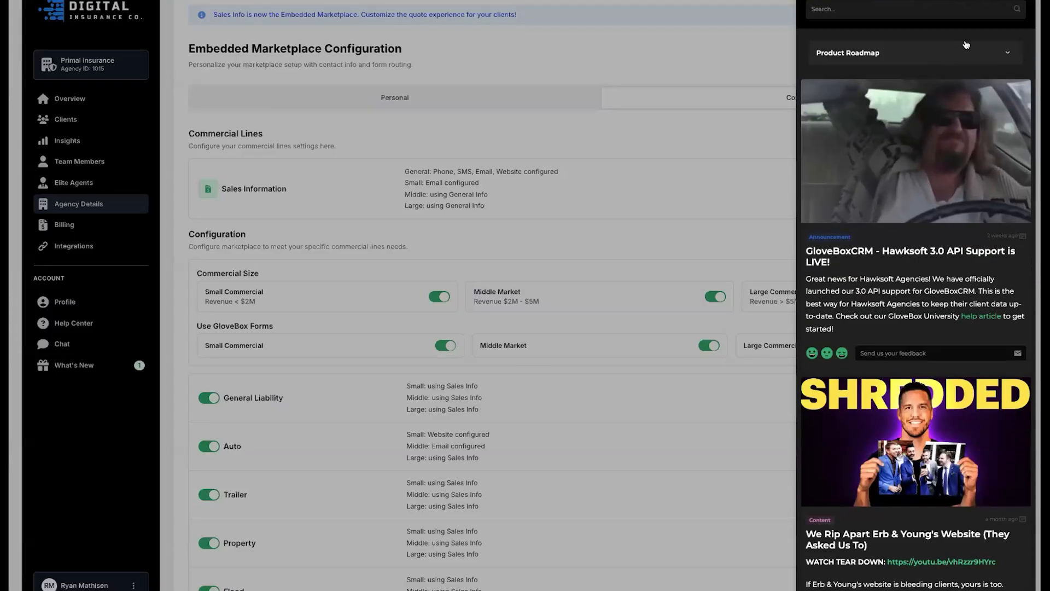
left_click(132, 176)
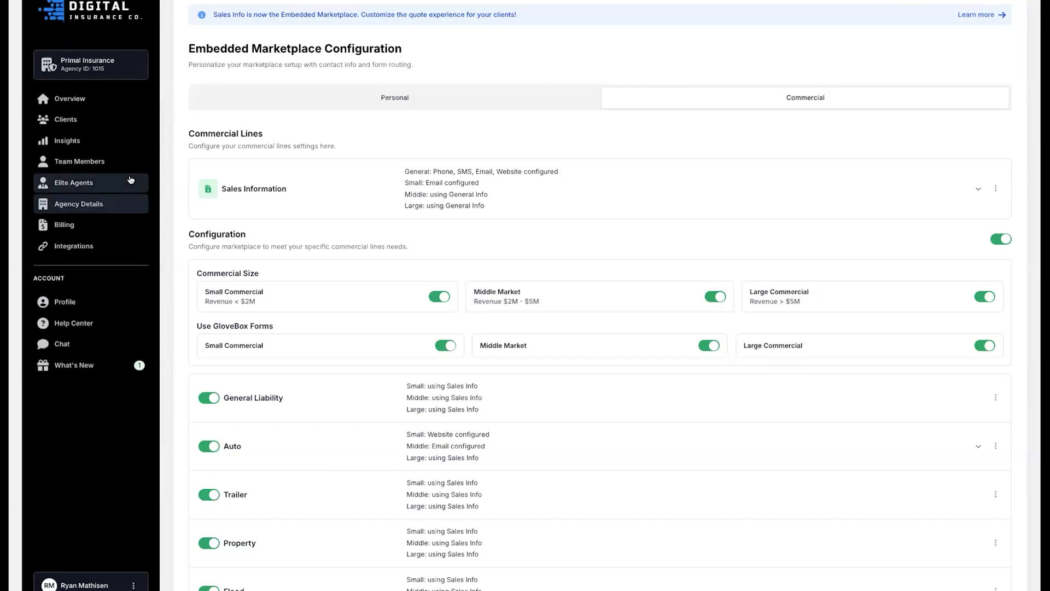
key("alt+Tab")
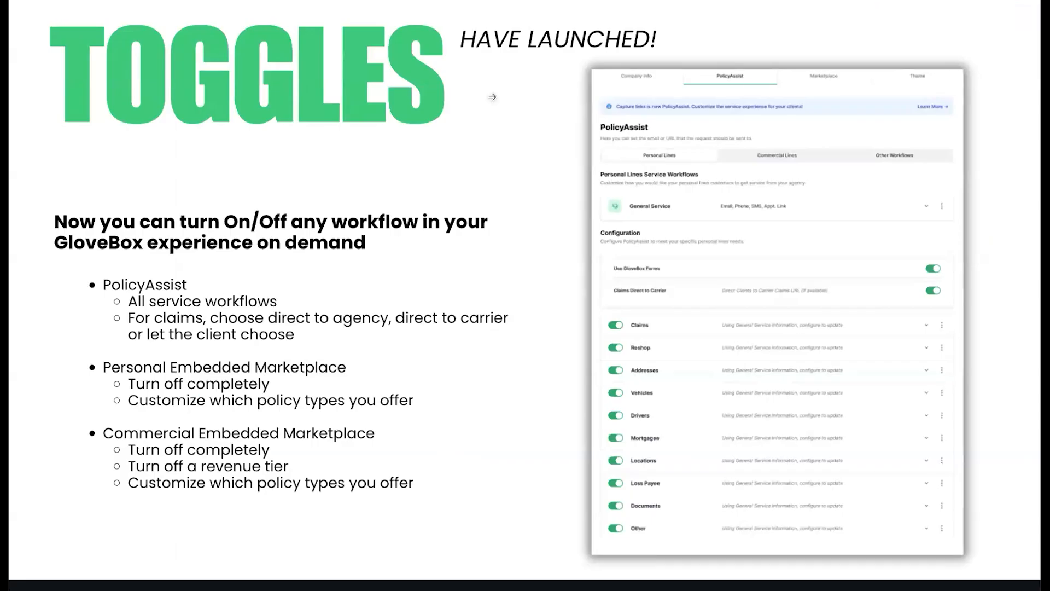